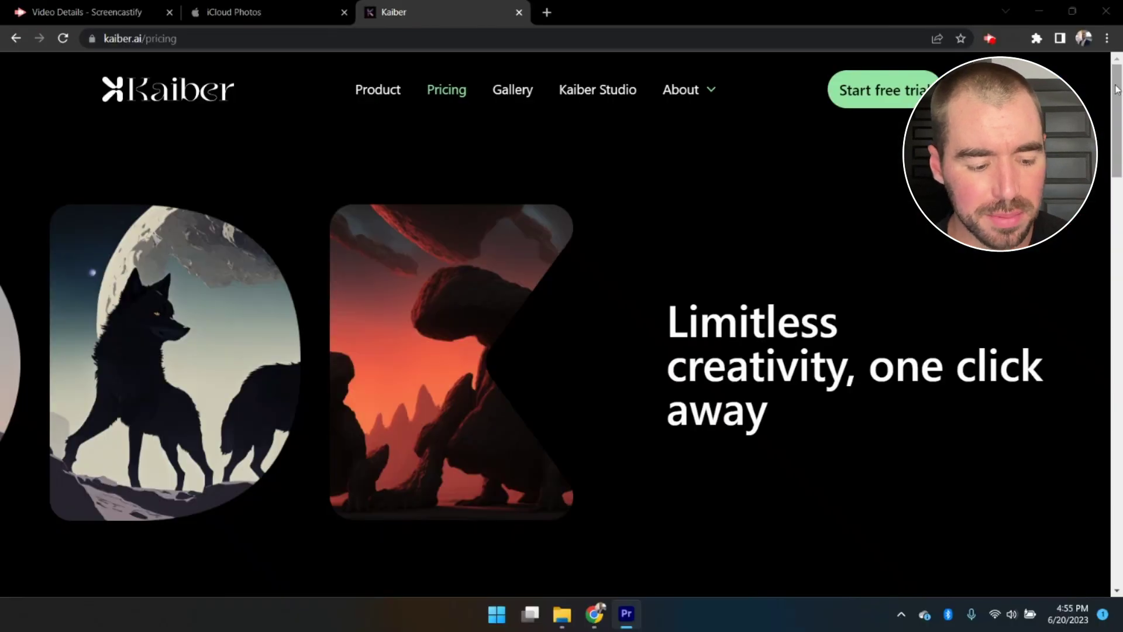
Compare the Explorer plan's free trial, 300 credits and 1-minute video limit.
drag(1115, 96, 1102, 223)
drag(92, 171, 953, 503)
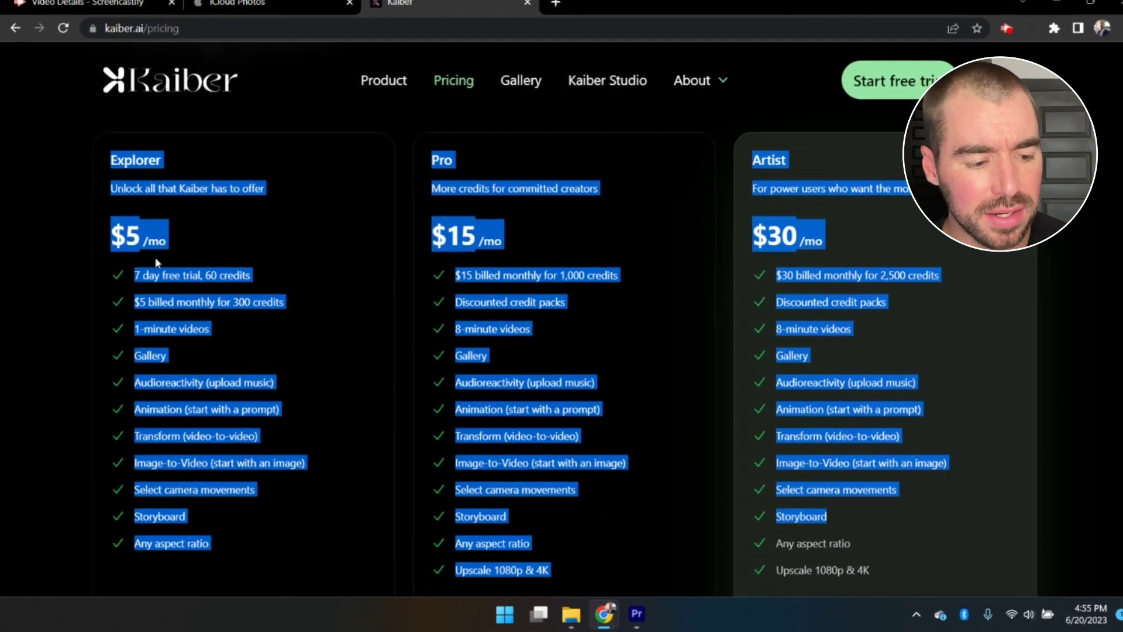
click(55, 261)
drag(134, 273, 258, 268)
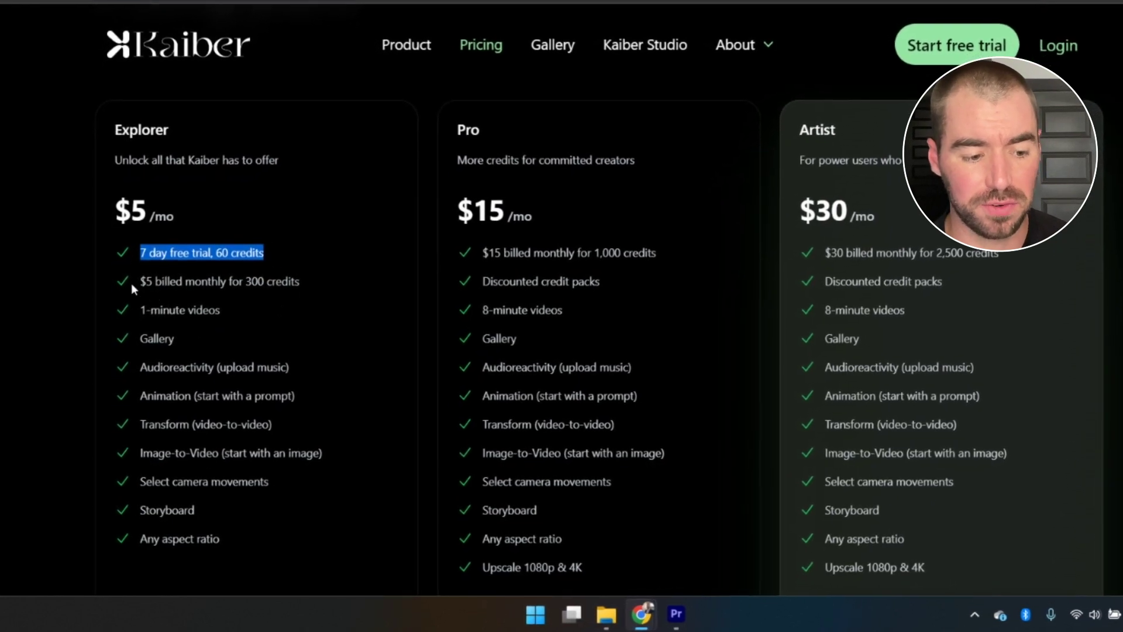
click(137, 283)
drag(140, 278, 325, 261)
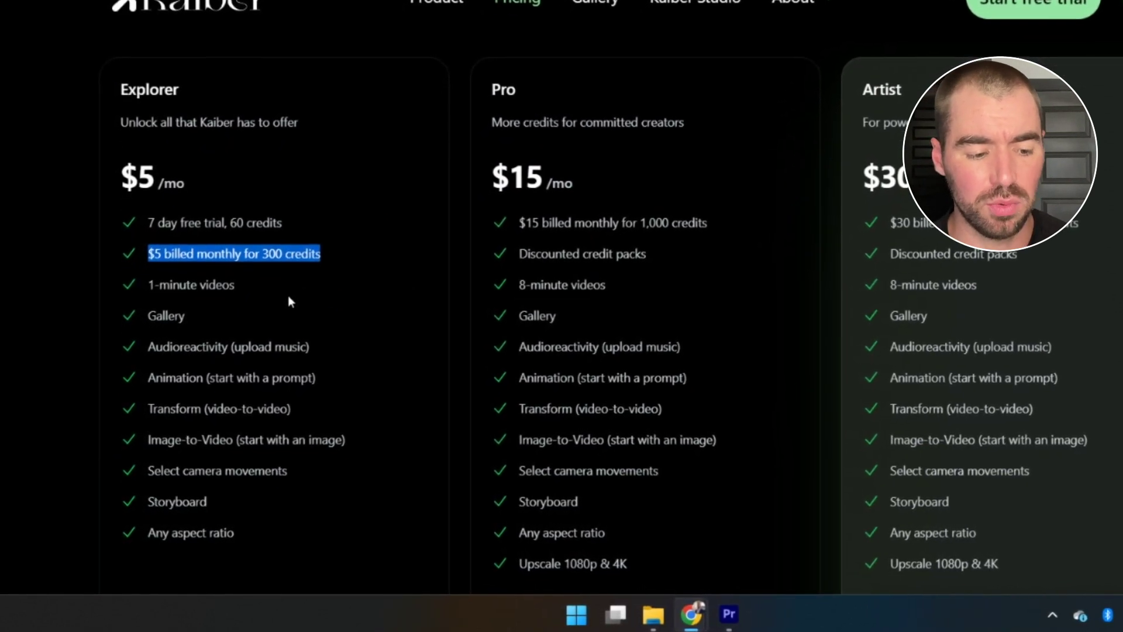
drag(289, 548, 129, 174)
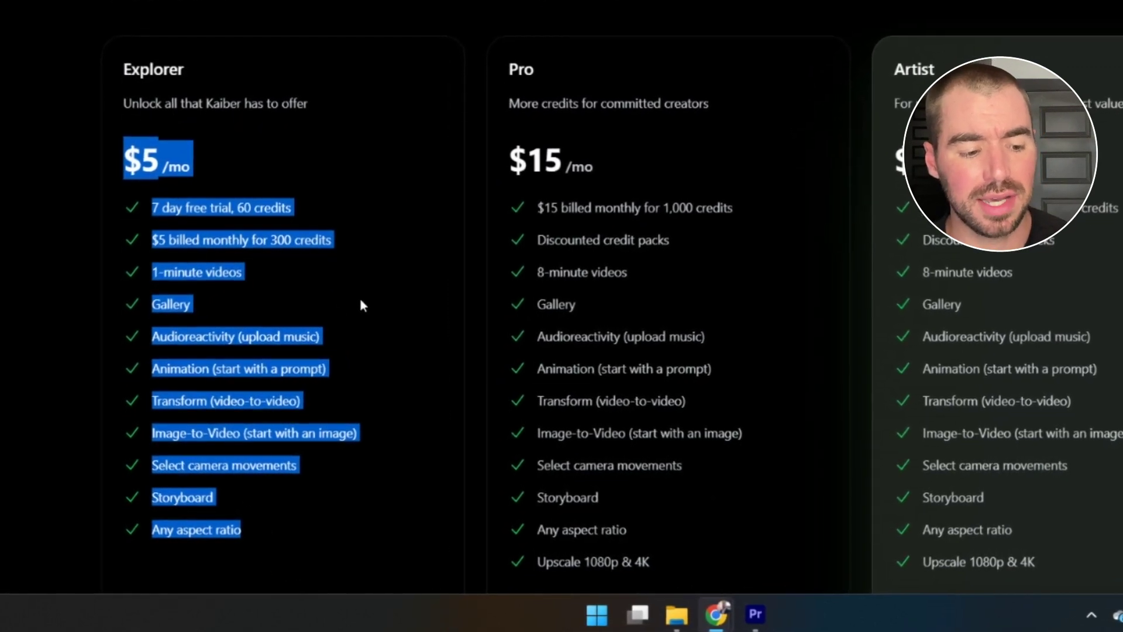
drag(265, 272, 152, 267)
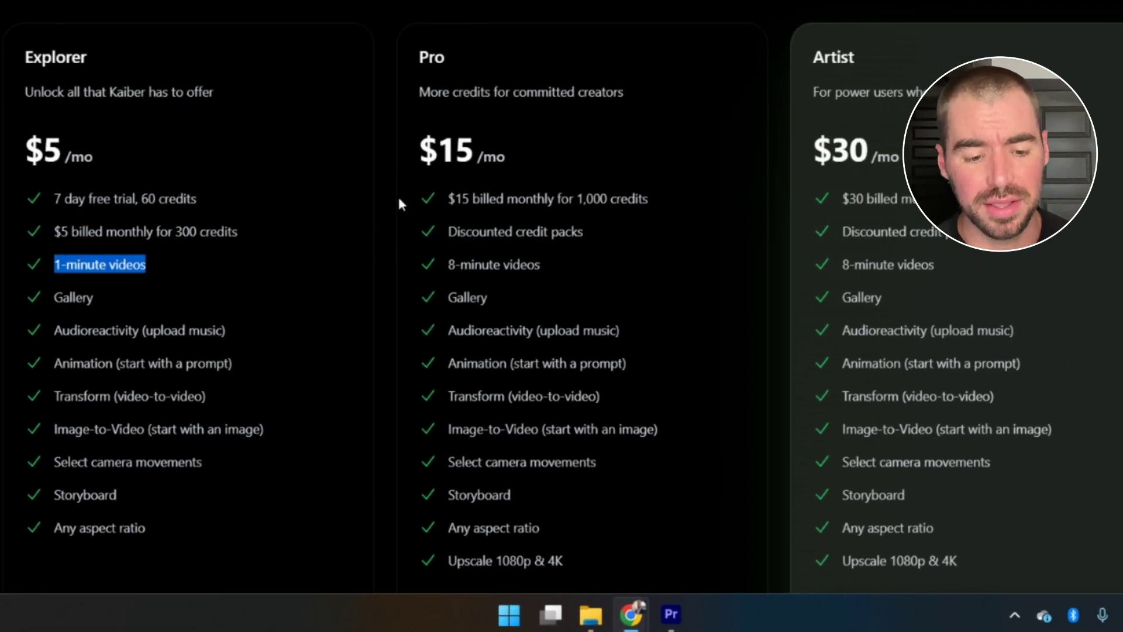
Review the Pro plan: $15/mo, 1,000 credits, 8-minute videos and 1080p & 4K upscaling.
drag(411, 158, 517, 153)
drag(440, 198, 649, 196)
drag(442, 262, 645, 262)
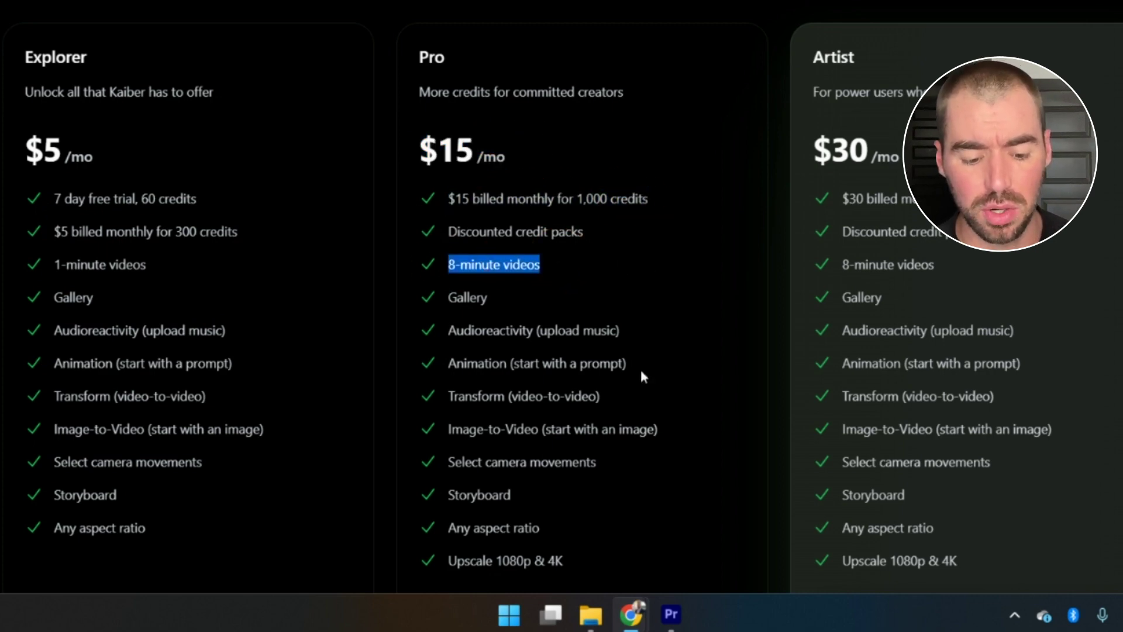
drag(566, 560, 426, 559)
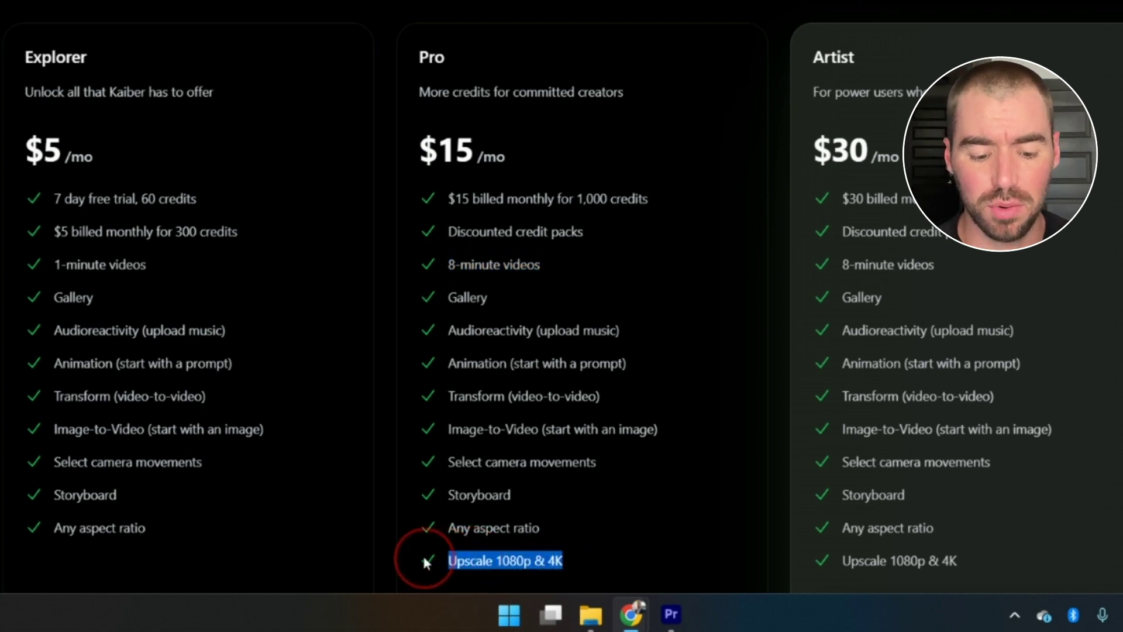
click(752, 237)
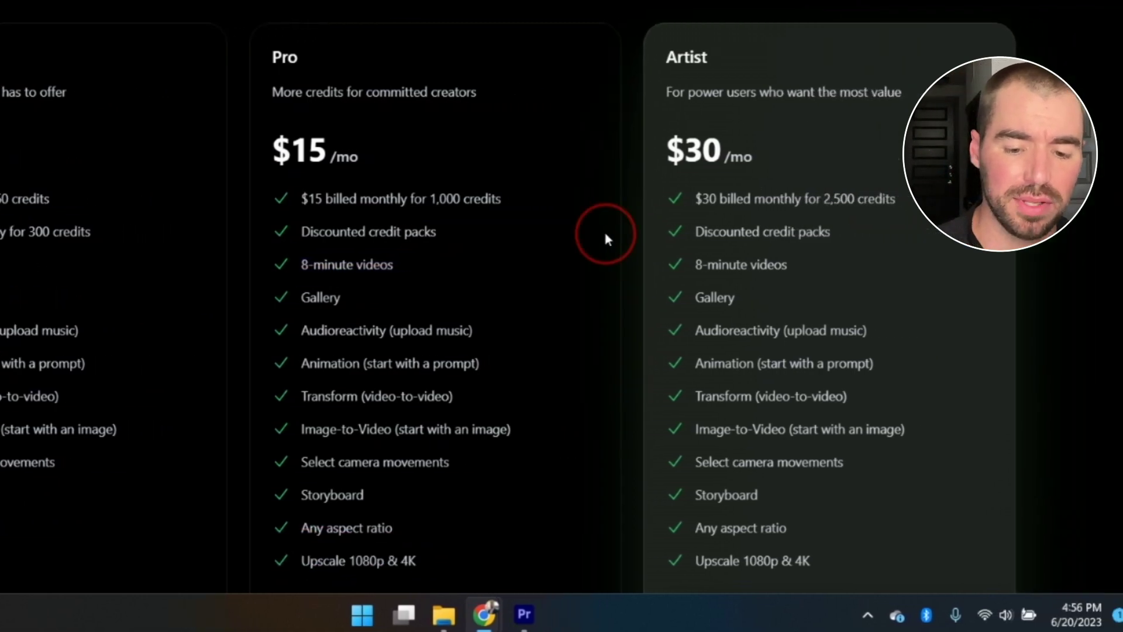
Check the Artist plan's 2,500 credits and features, then subscribe to the $15/month Pro plan.
drag(686, 205, 908, 206)
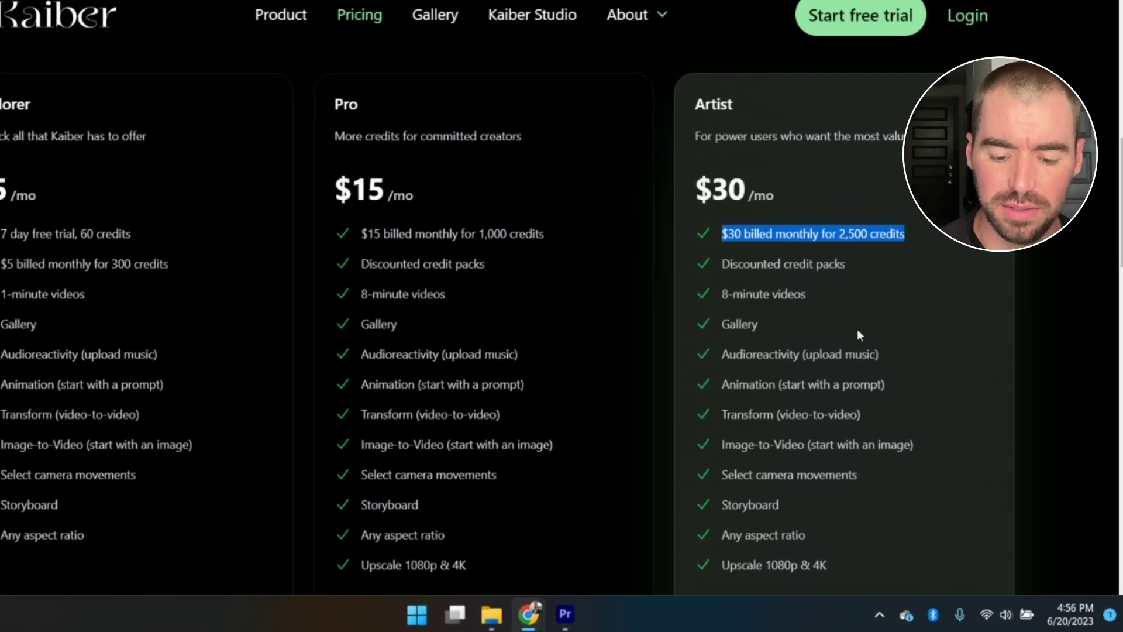
drag(865, 579, 666, 212)
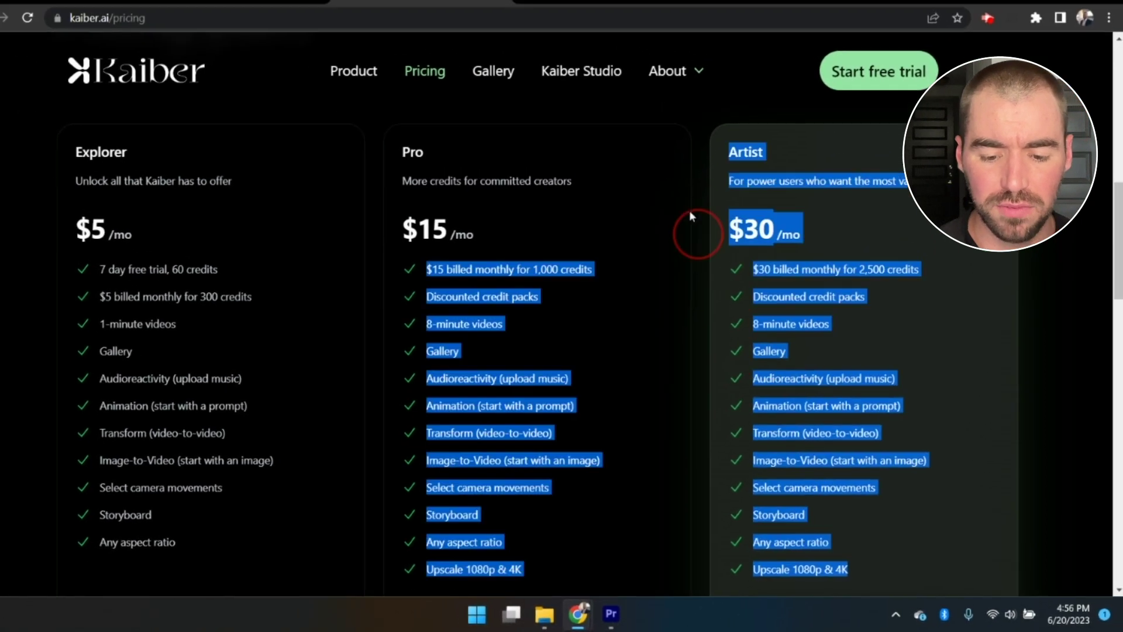
drag(702, 249, 645, 205)
scroll(607, 259, down, 1)
click(548, 542)
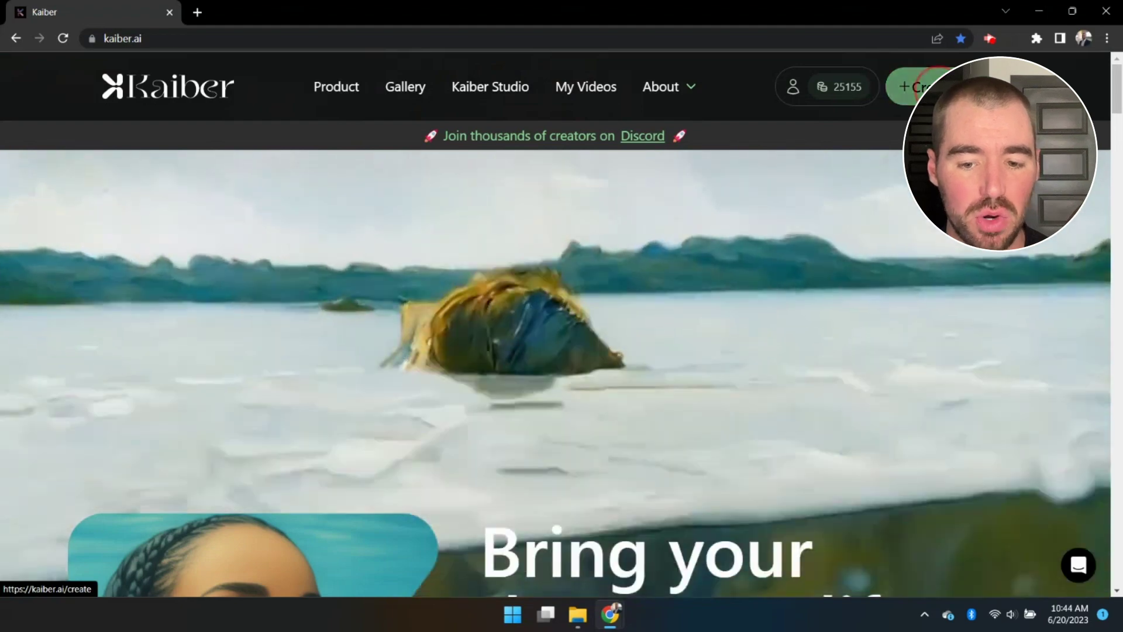
Create a new video with the BMW snowy alpine road photo as the initial image, then continue to the prompt.
click(912, 87)
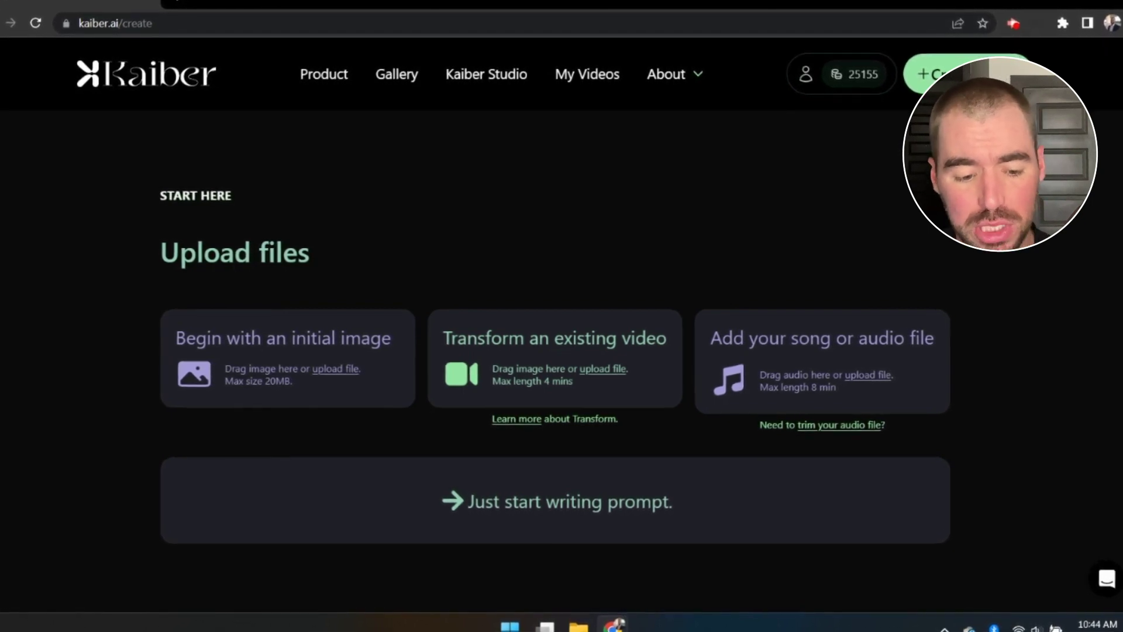
drag(527, 608, 276, 363)
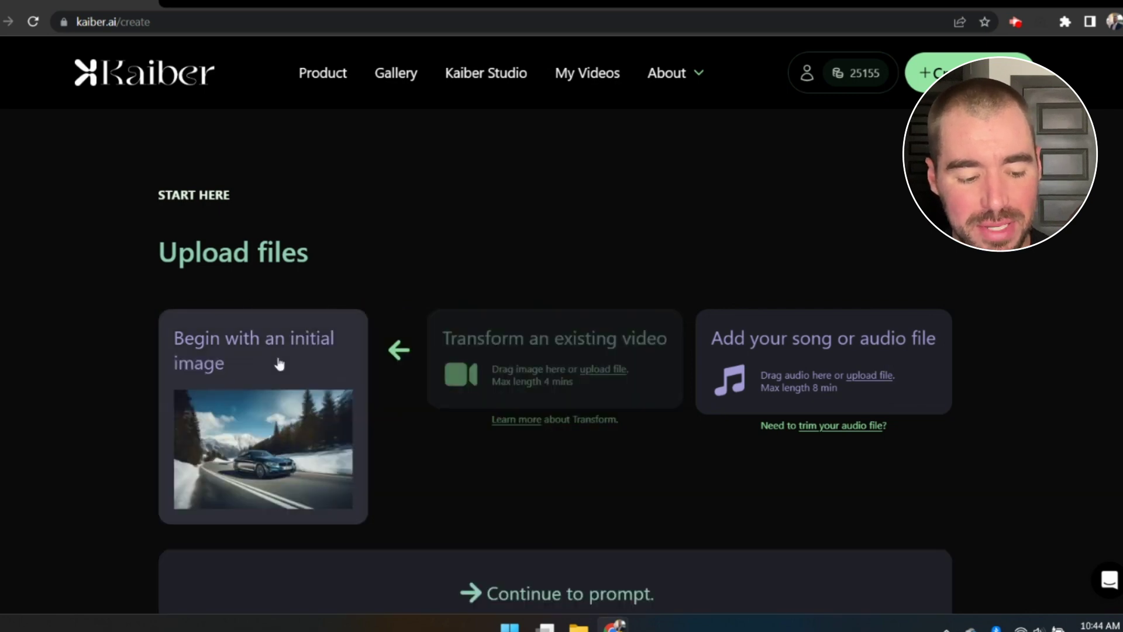
click(587, 580)
scroll(561, 535, down, 4)
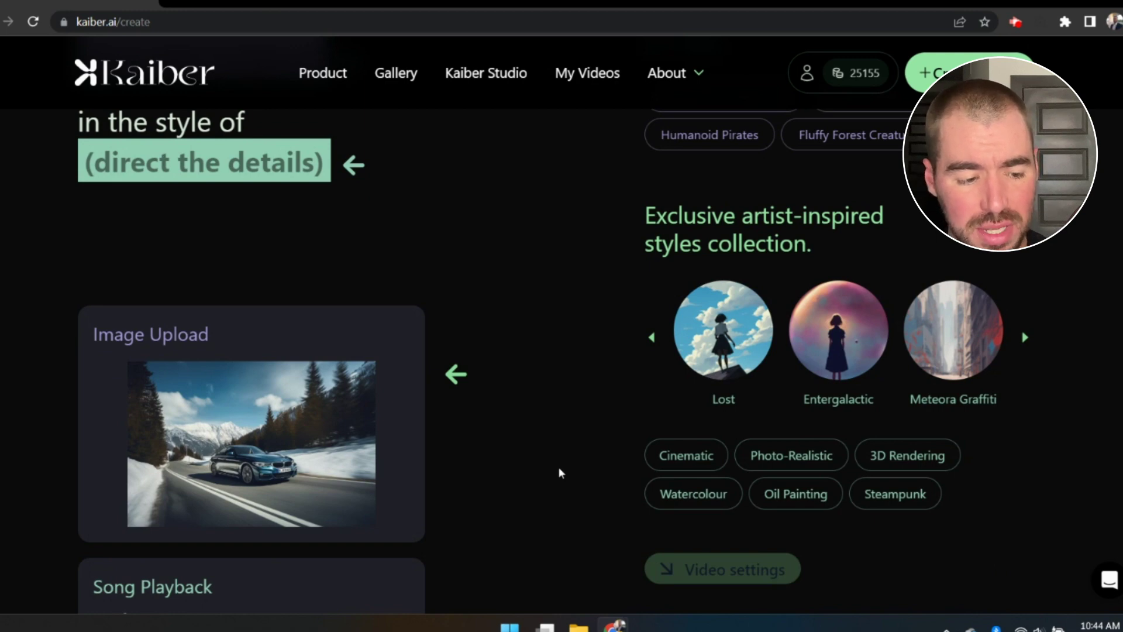
Paste the BMW speeding on a winding alpine road description into the prompt's subject.
scroll(572, 465, up, 4)
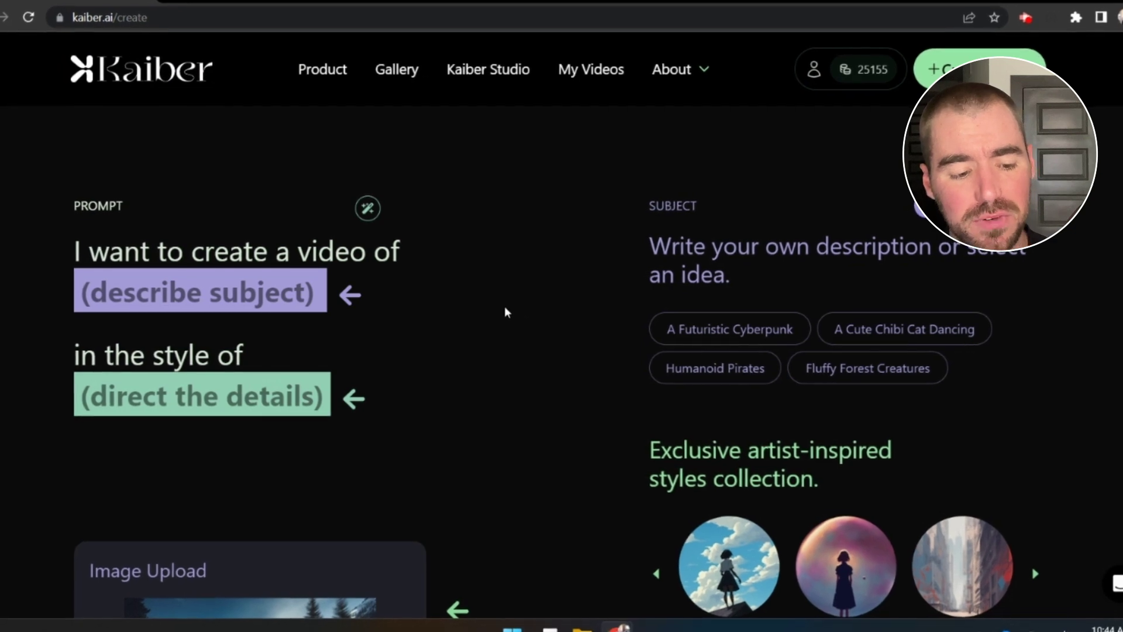
drag(62, 203, 428, 405)
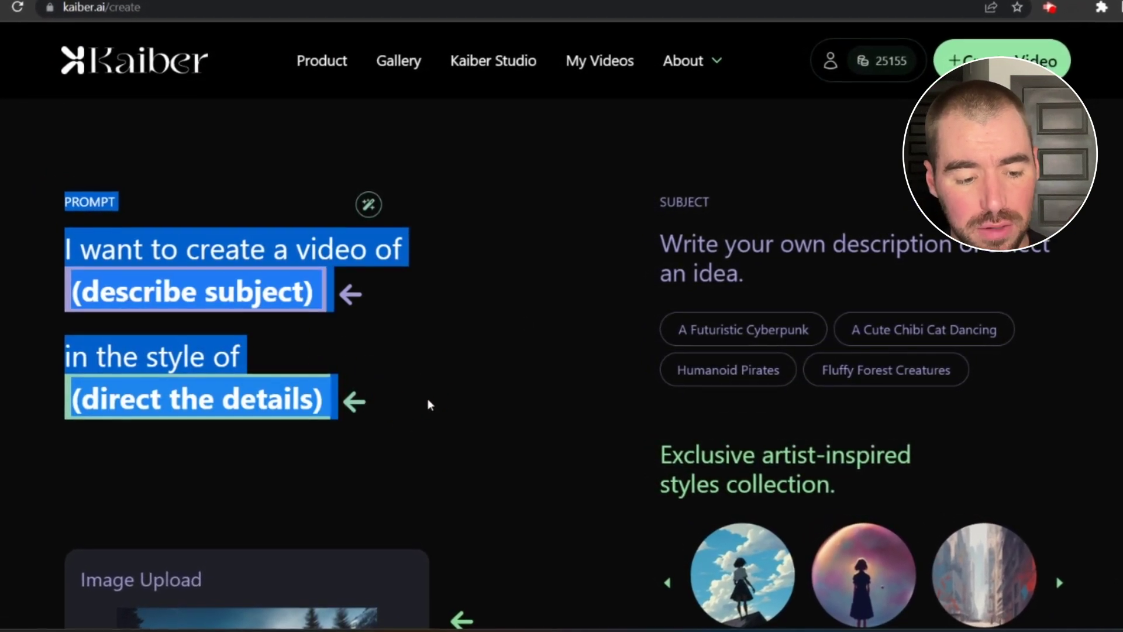
click(526, 308)
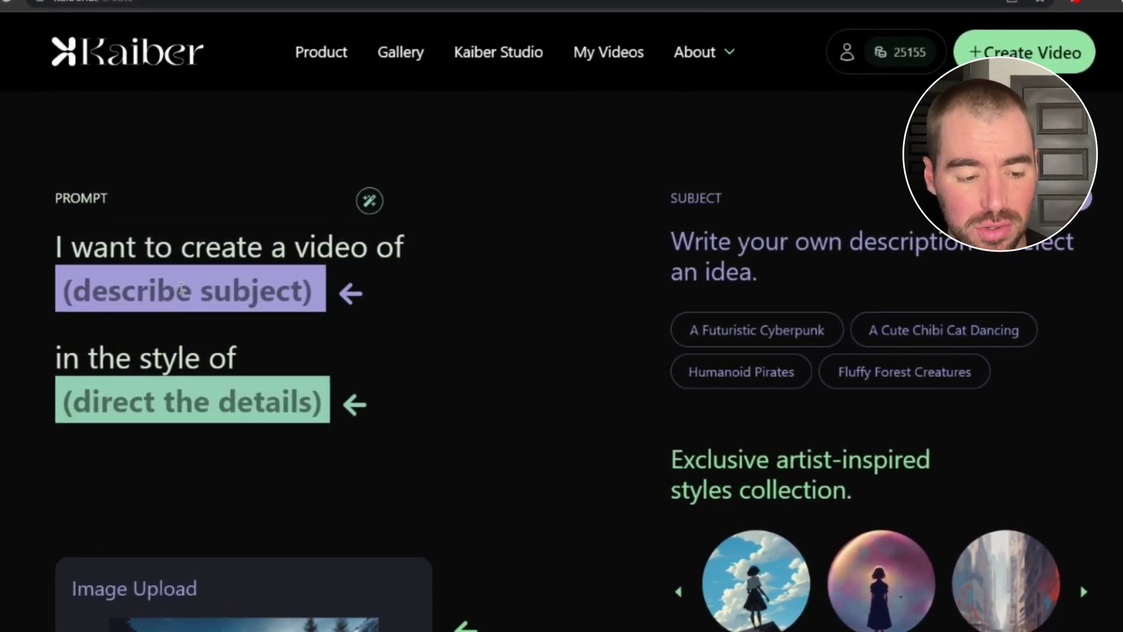
click(182, 287)
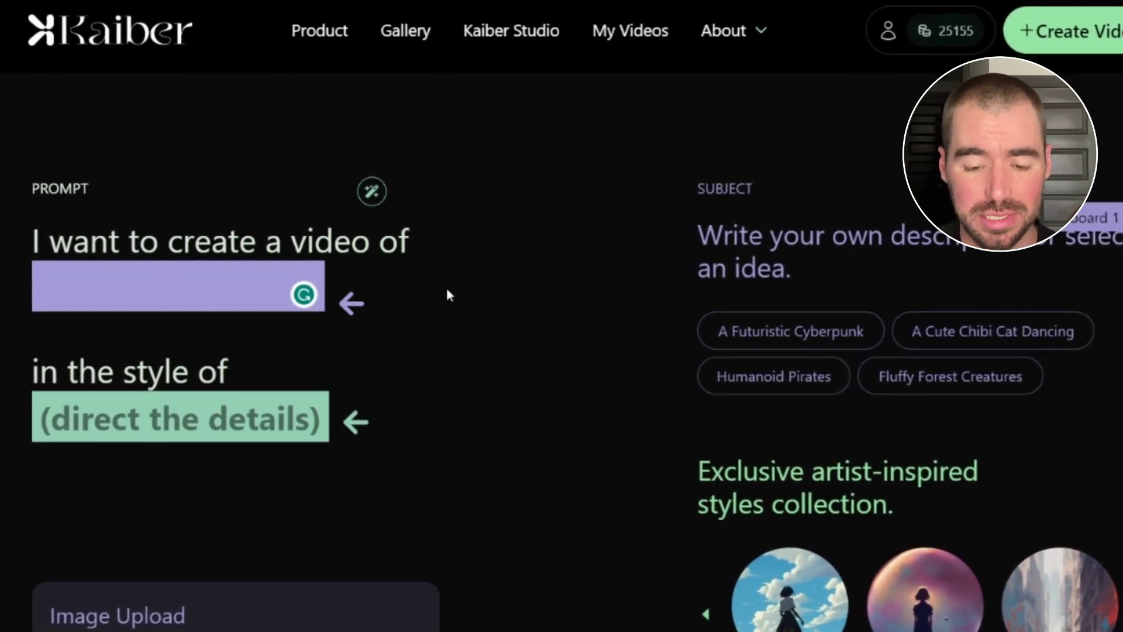
right_click(206, 291)
click(321, 432)
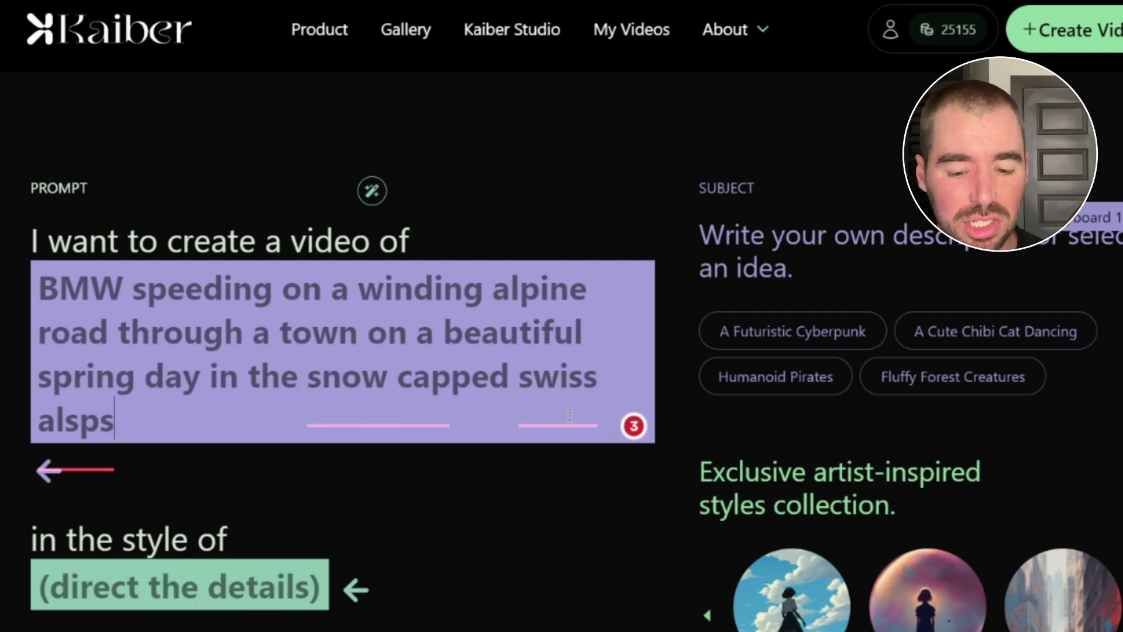
Apply the Photo-Realistic style to the BMW prompt.
scroll(571, 415, down, 3)
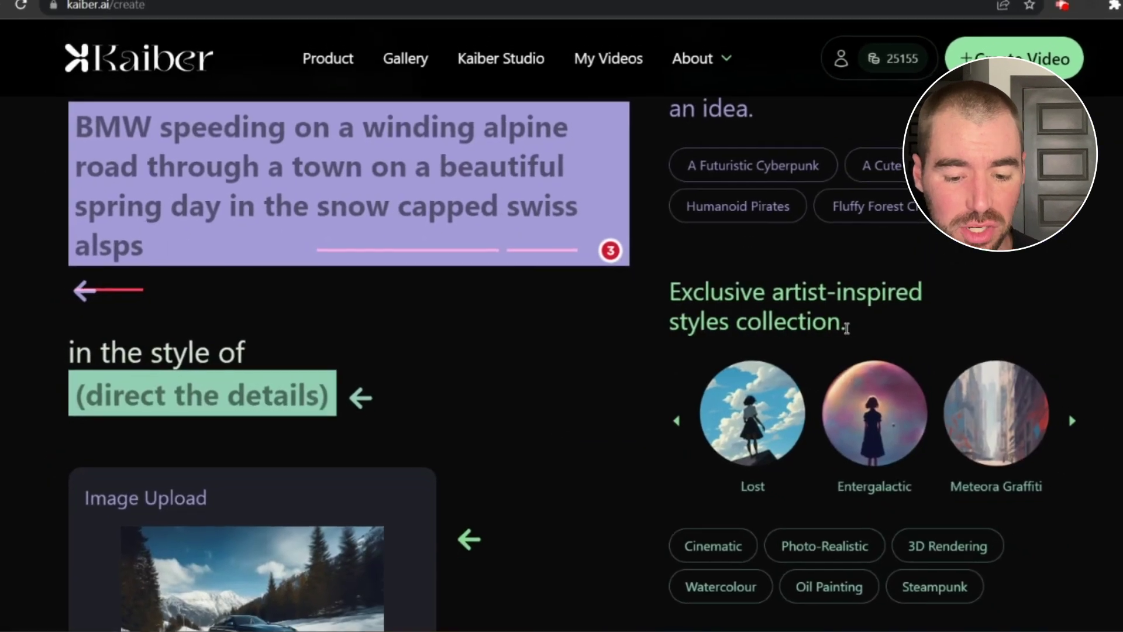
scroll(995, 468, down, 2)
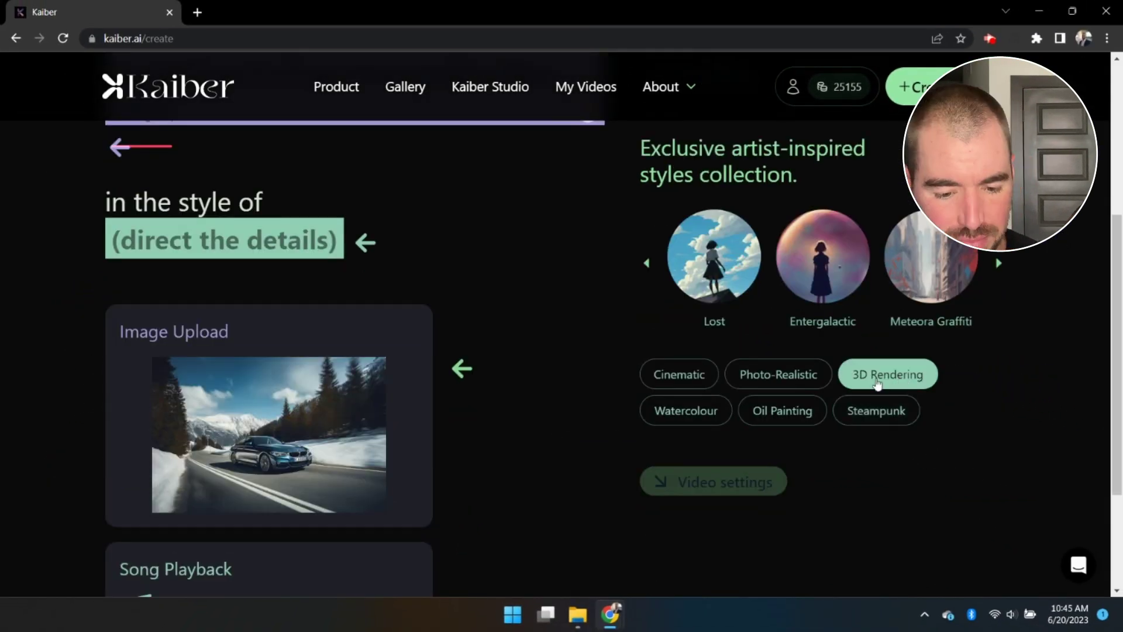
click(777, 380)
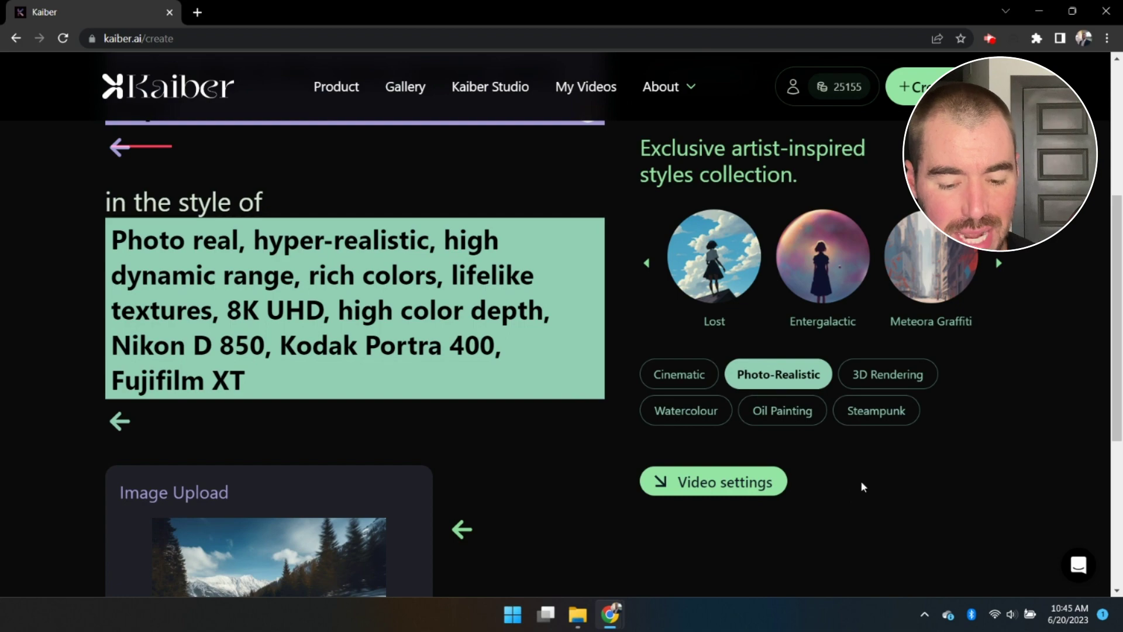
scroll(861, 480, down, 2)
click(741, 340)
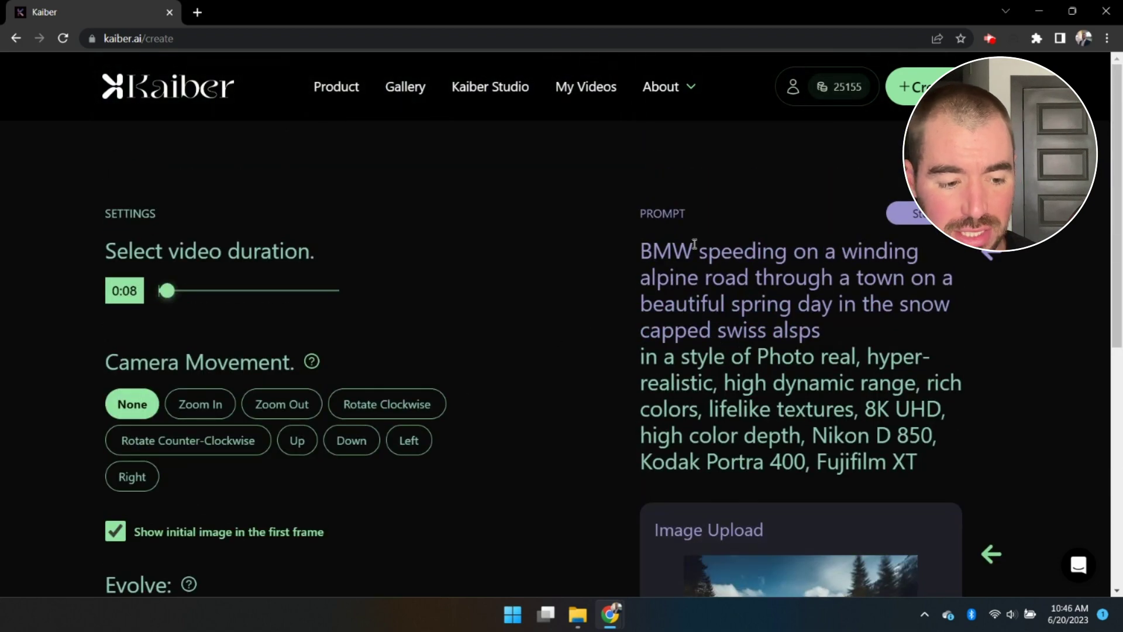
Go through the video settings: 0:06 duration and Zoom Out plus Right camera movement.
drag(1113, 119, 1101, 162)
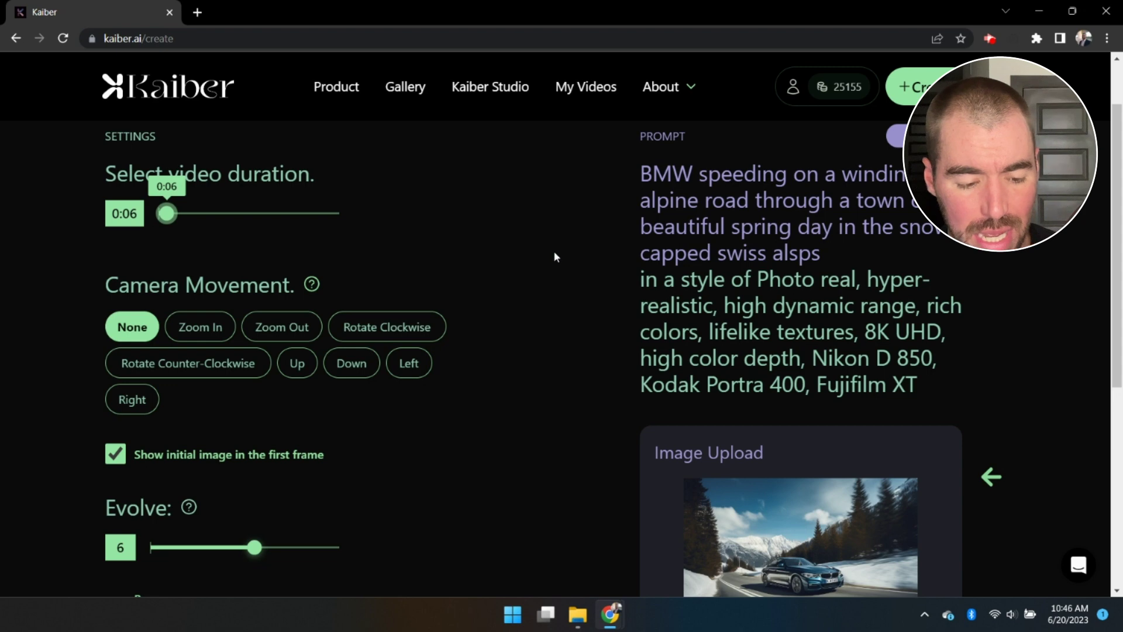
scroll(497, 295, down, 1)
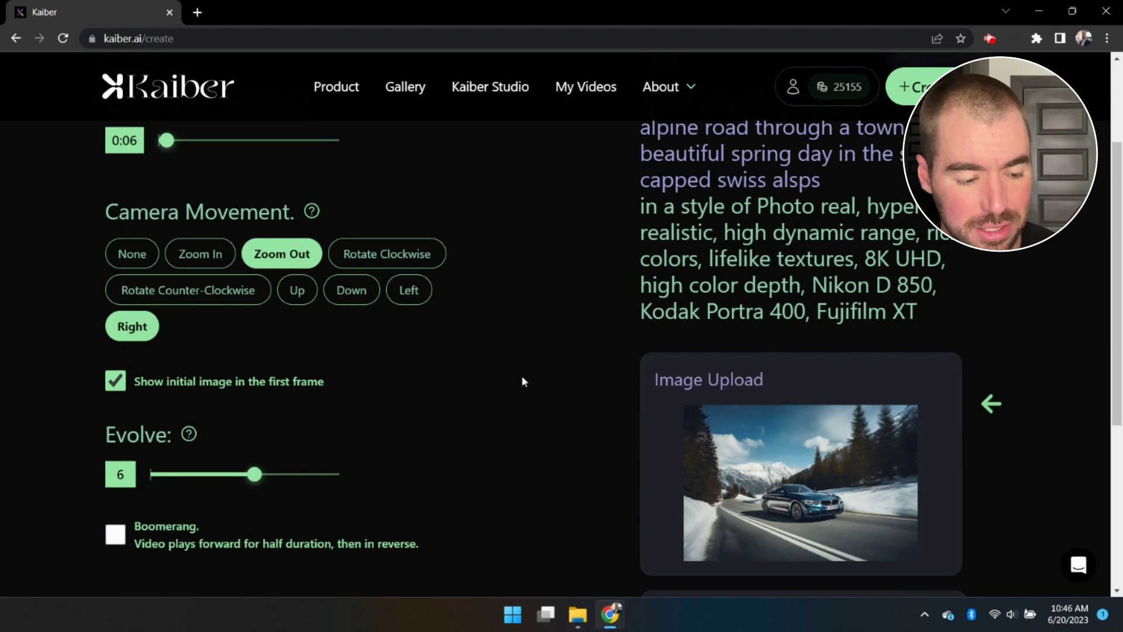
scroll(521, 379, down, 1)
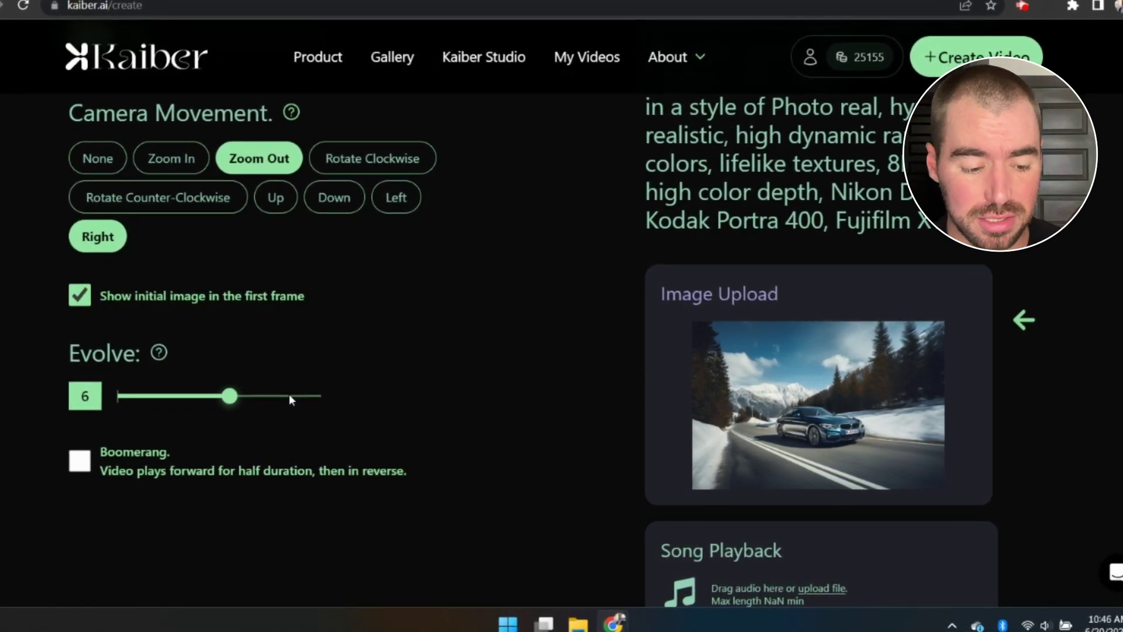
Raise Evolve to its maximum of 10 and generate the four BMW preview frames.
drag(227, 396, 115, 395)
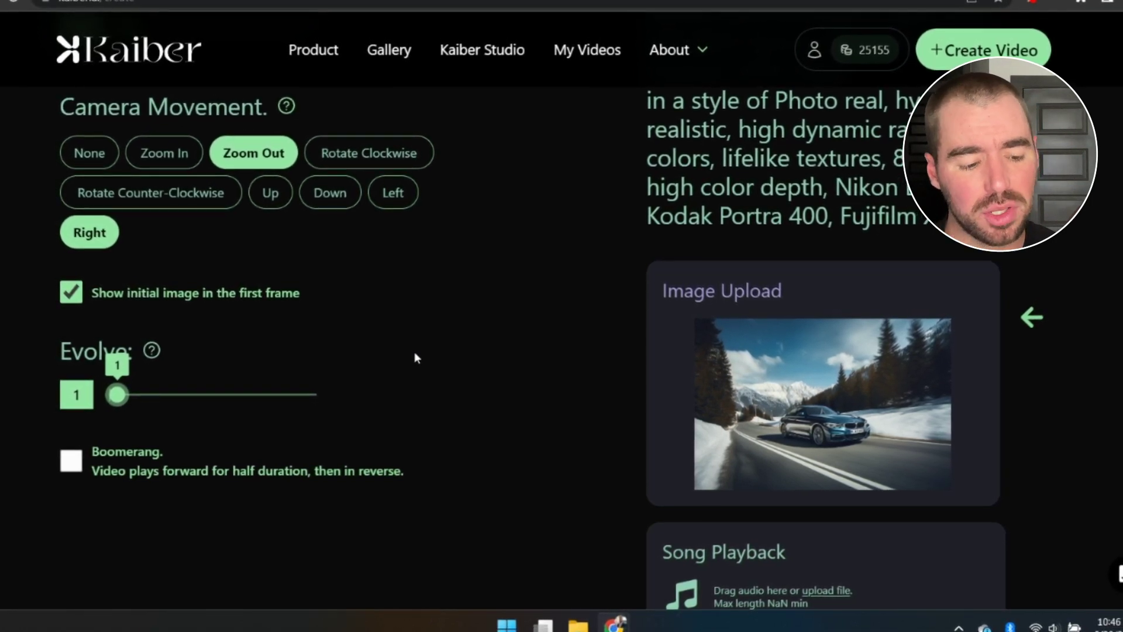
click(290, 395)
drag(292, 396, 316, 396)
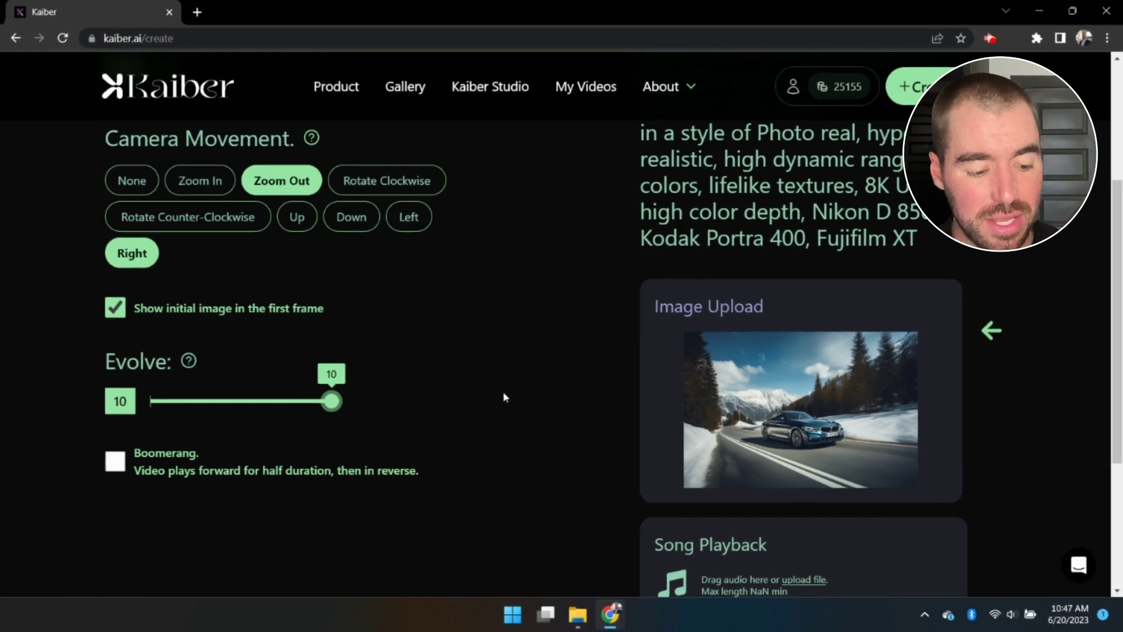
scroll(502, 397, down, 1)
scroll(477, 406, down, 2)
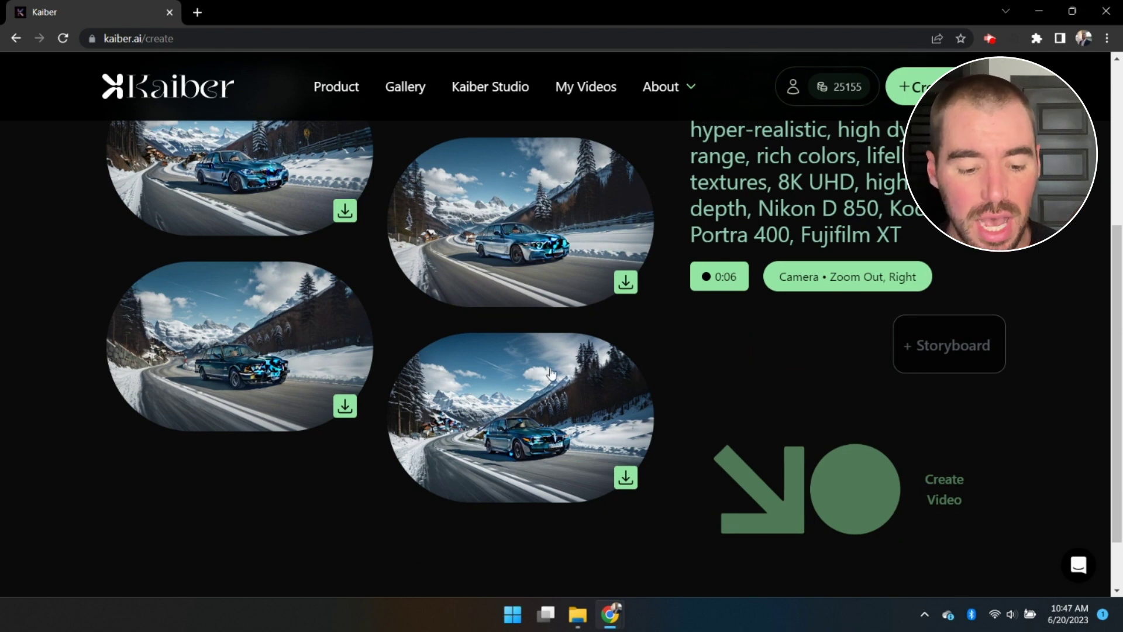
Use the bottom-right BMW frame as the keyframe and render the 6-second video.
click(545, 410)
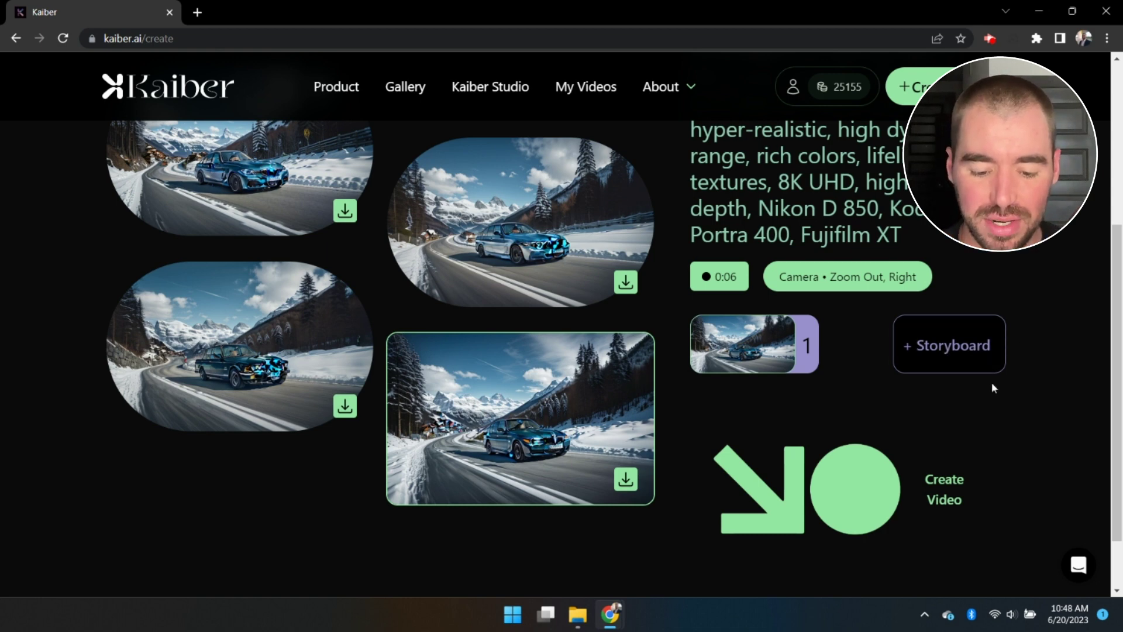
scroll(992, 387, down, 1)
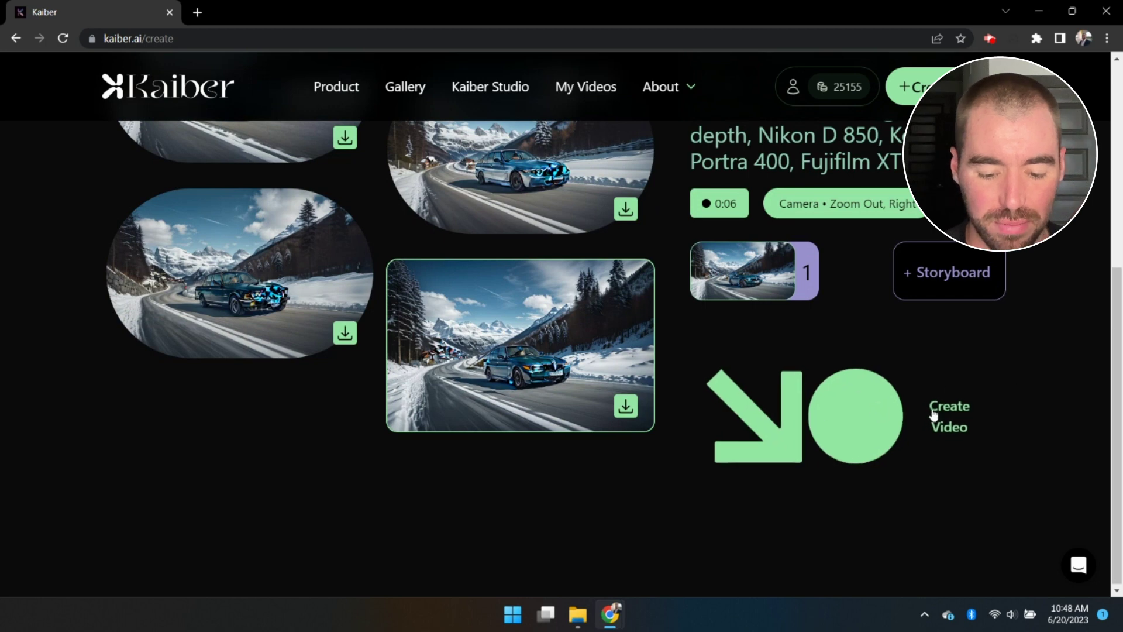
click(866, 415)
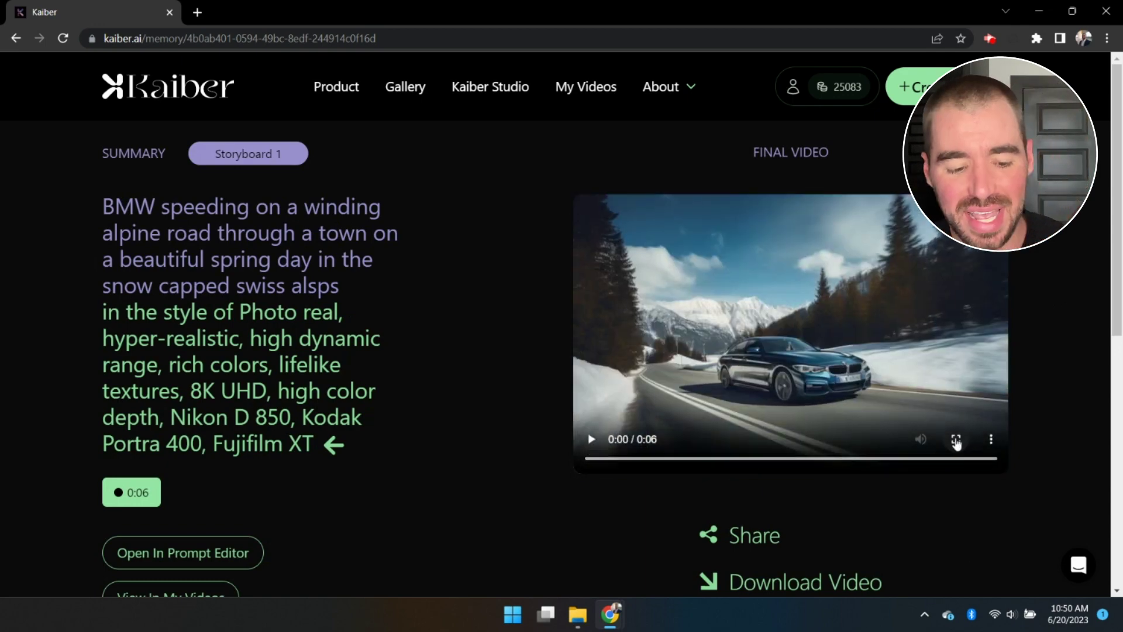
Play the finished BMW alpine road video in full screen.
click(957, 440)
click(35, 590)
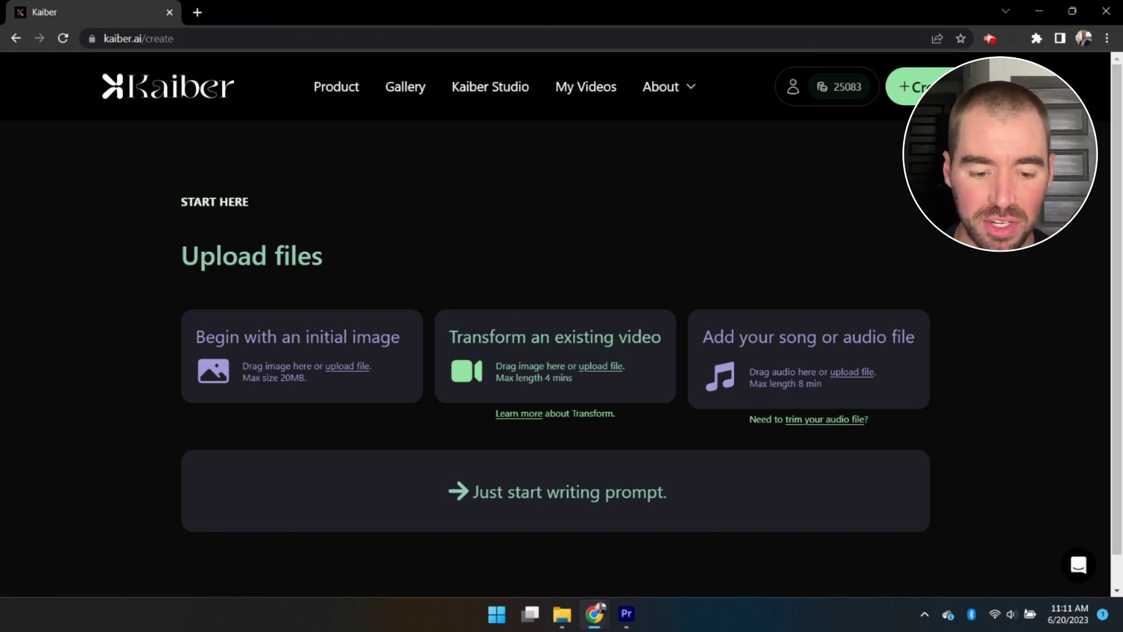
Upload the 5-second jellyfish clip to Transform an existing video and continue to the prompt.
drag(541, 299, 583, 378)
scroll(705, 472, down, 1)
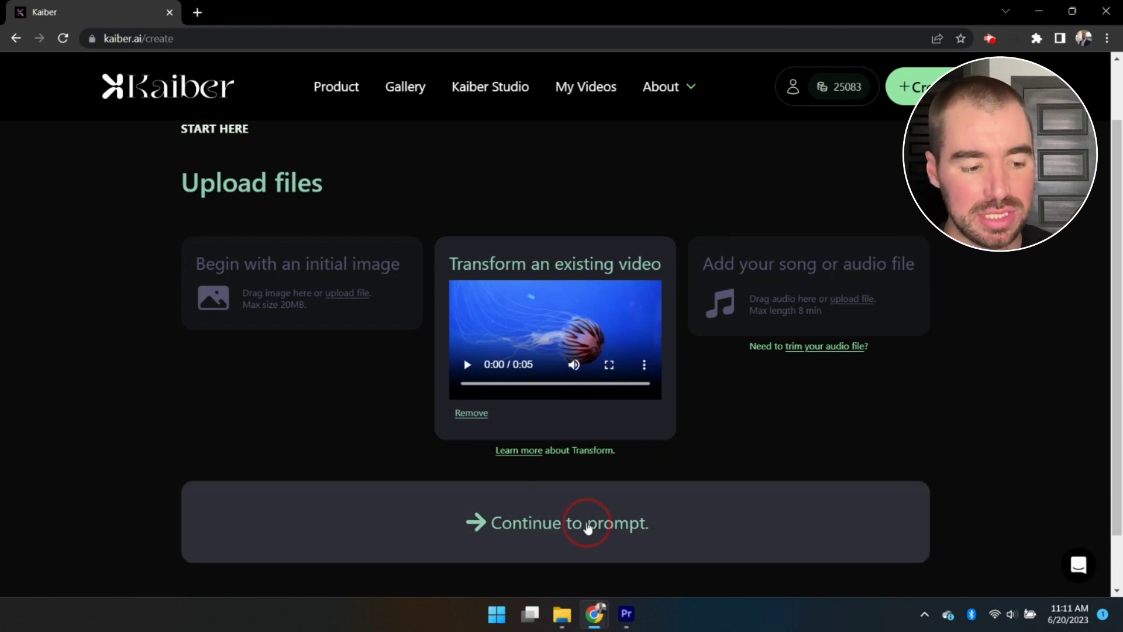
click(588, 527)
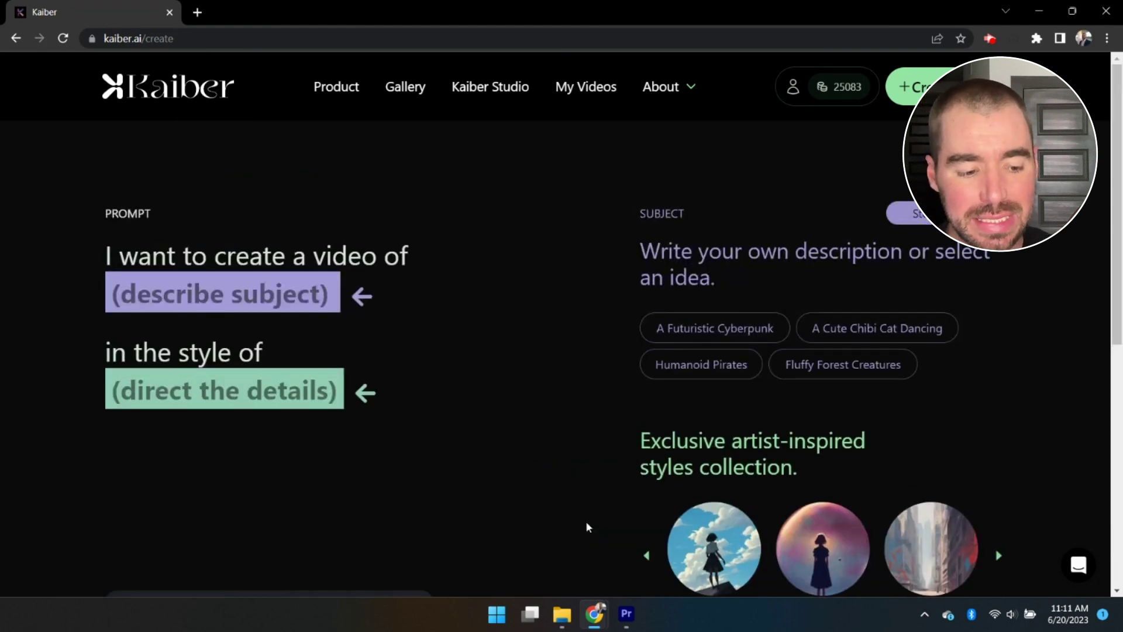
Enter 'Robotic steampunk jellyfish swimming through a glowing ocean' as subject and apply the Steampunk style.
click(280, 300)
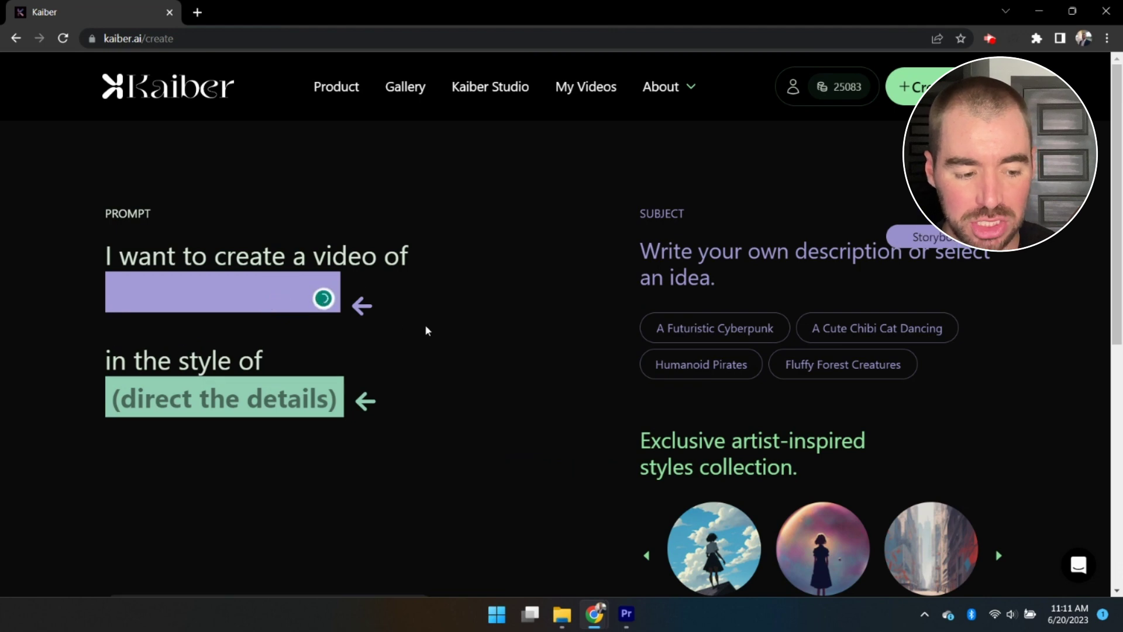
text(Robotic steamb)
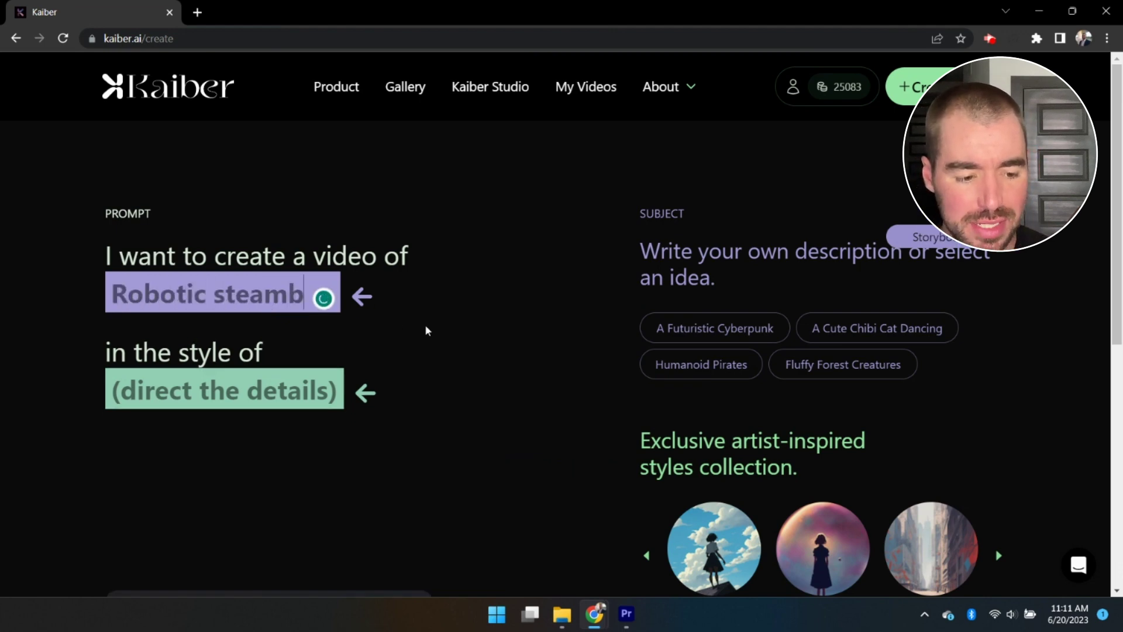
key(BackSpace)
text(punk j)
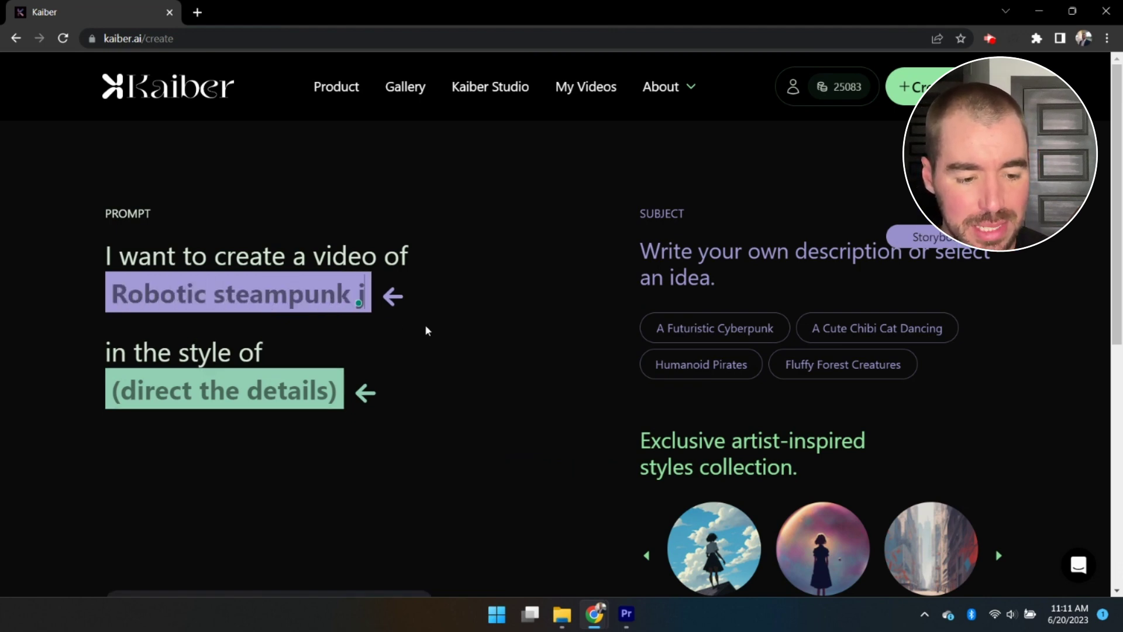
text(ellyfish sw)
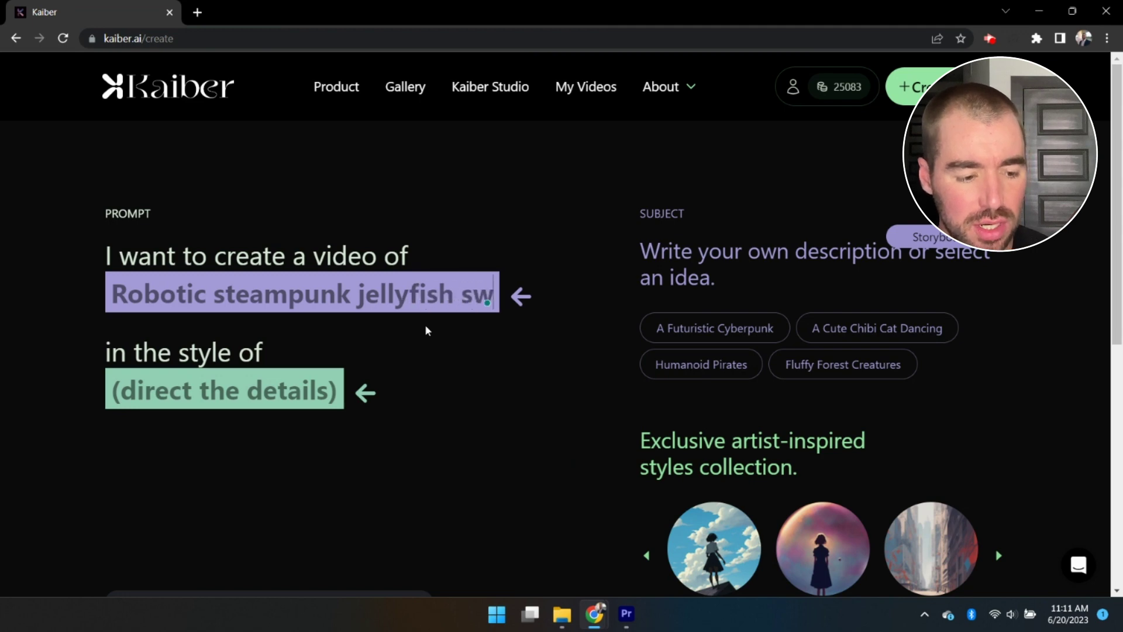
text(imming through a glowing ocean)
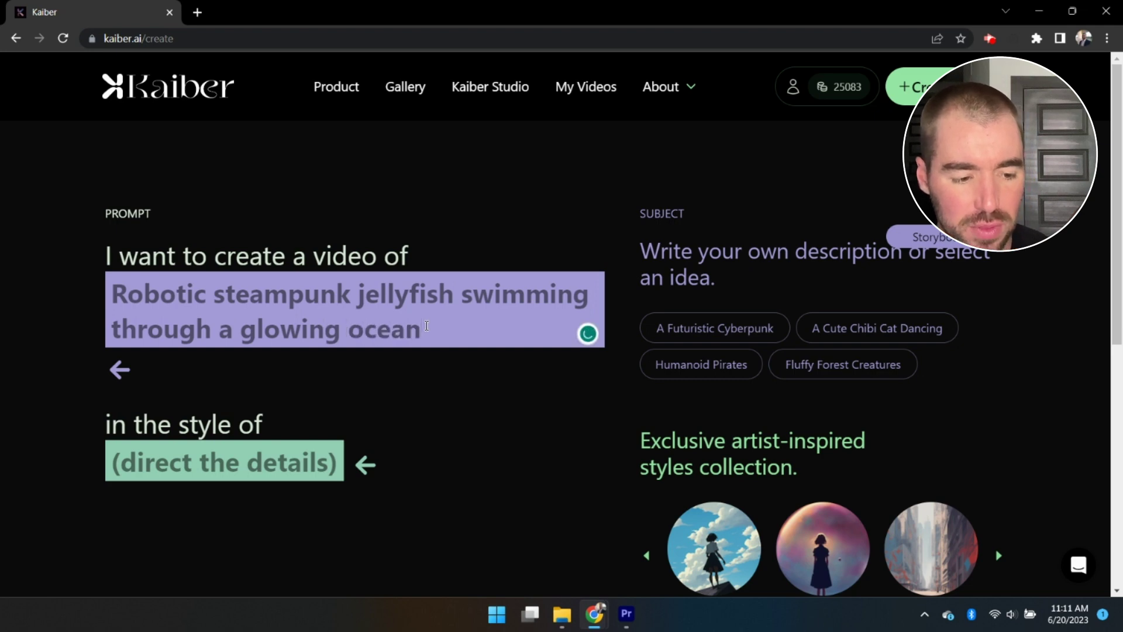
click(476, 443)
scroll(476, 440, down, 4)
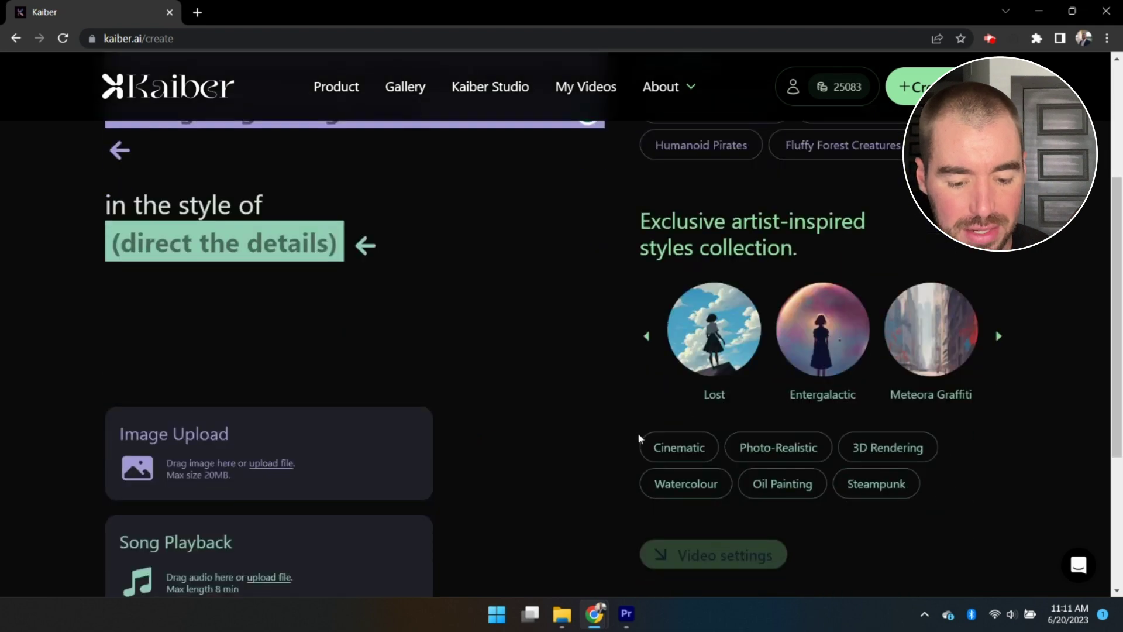
click(876, 486)
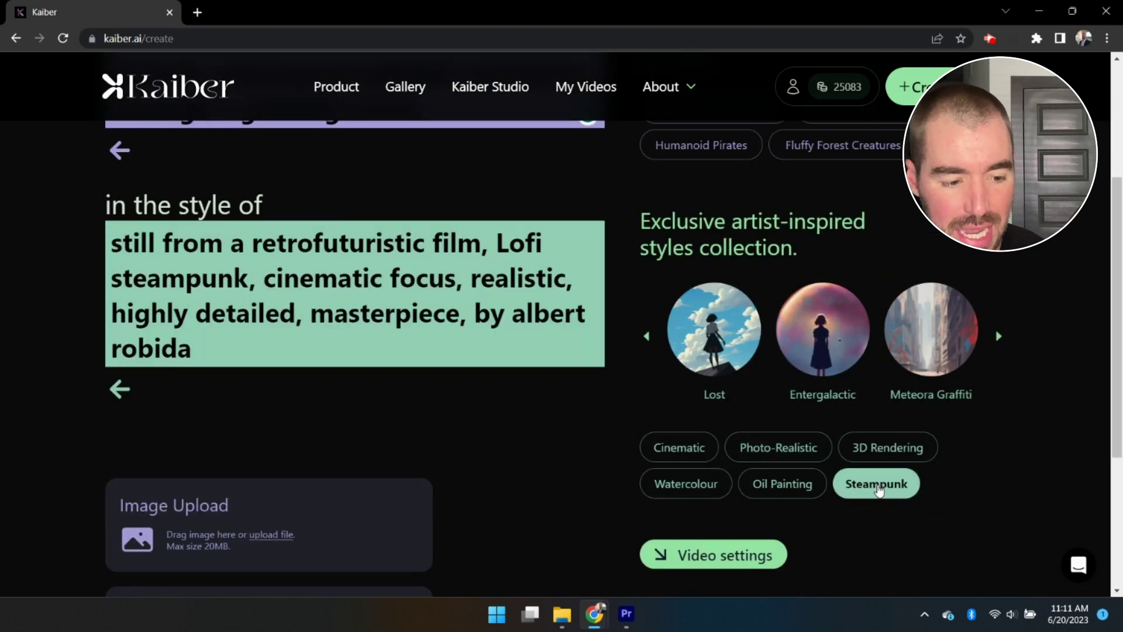
Lower Transform strength to 4 in video settings and generate the jellyfish preview frames.
click(704, 556)
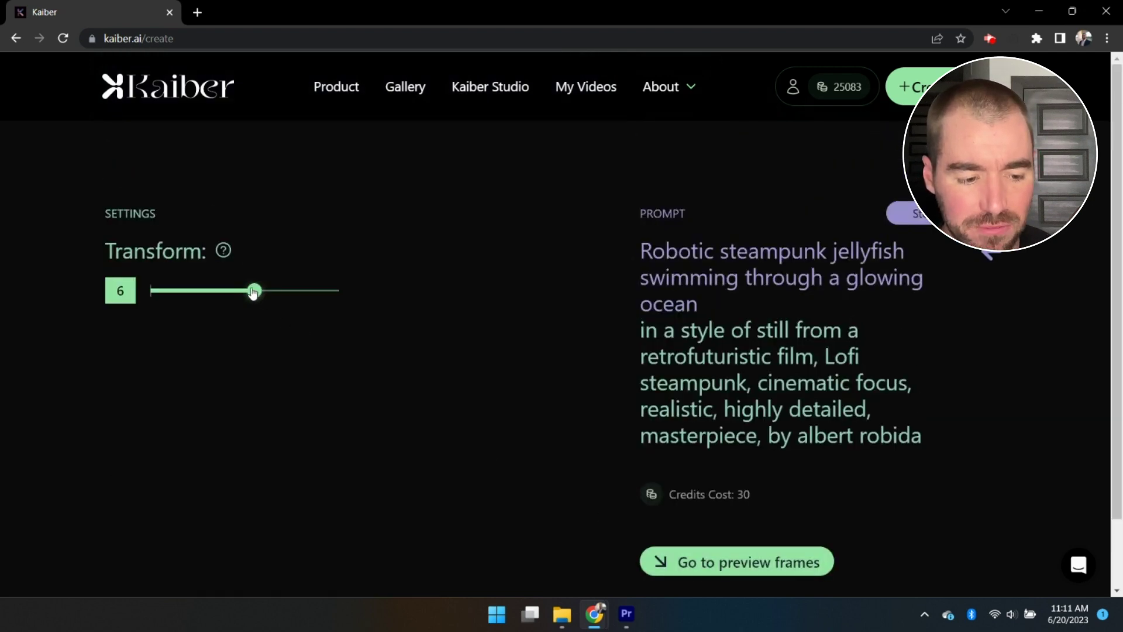
drag(252, 292, 220, 296)
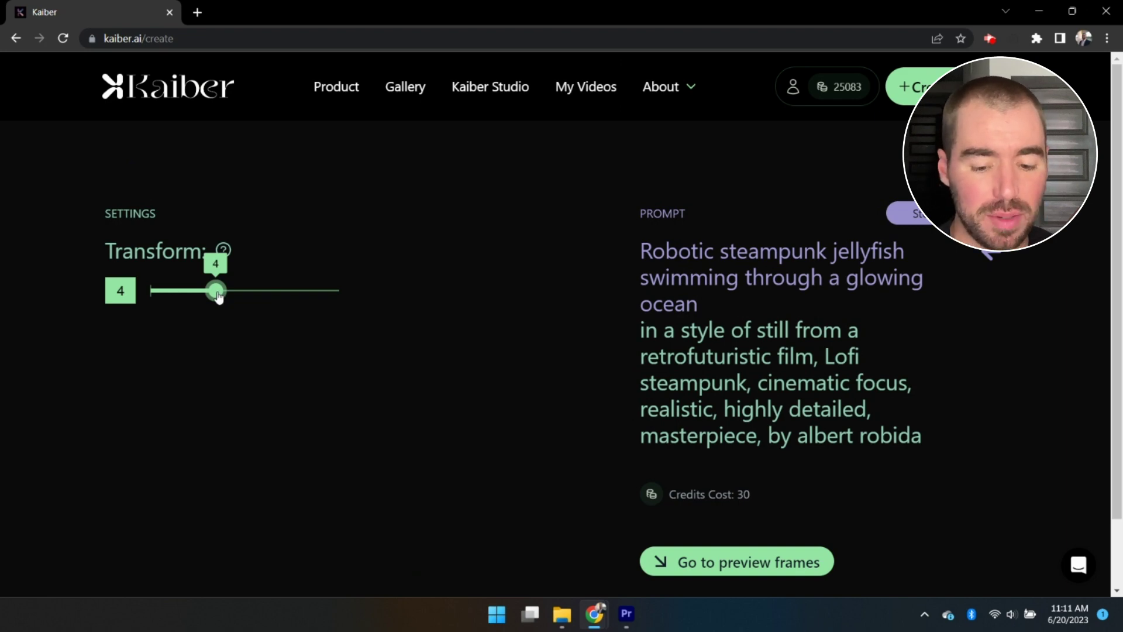
click(763, 563)
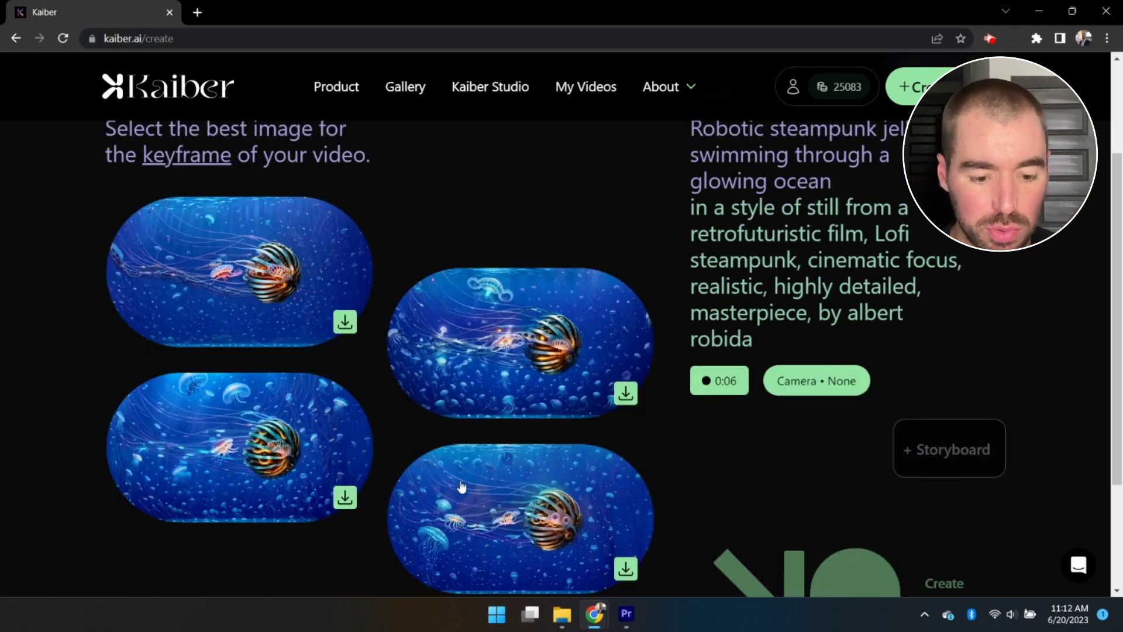
Use the top-right steampunk jellyfish frame as the keyframe and render the video.
click(577, 332)
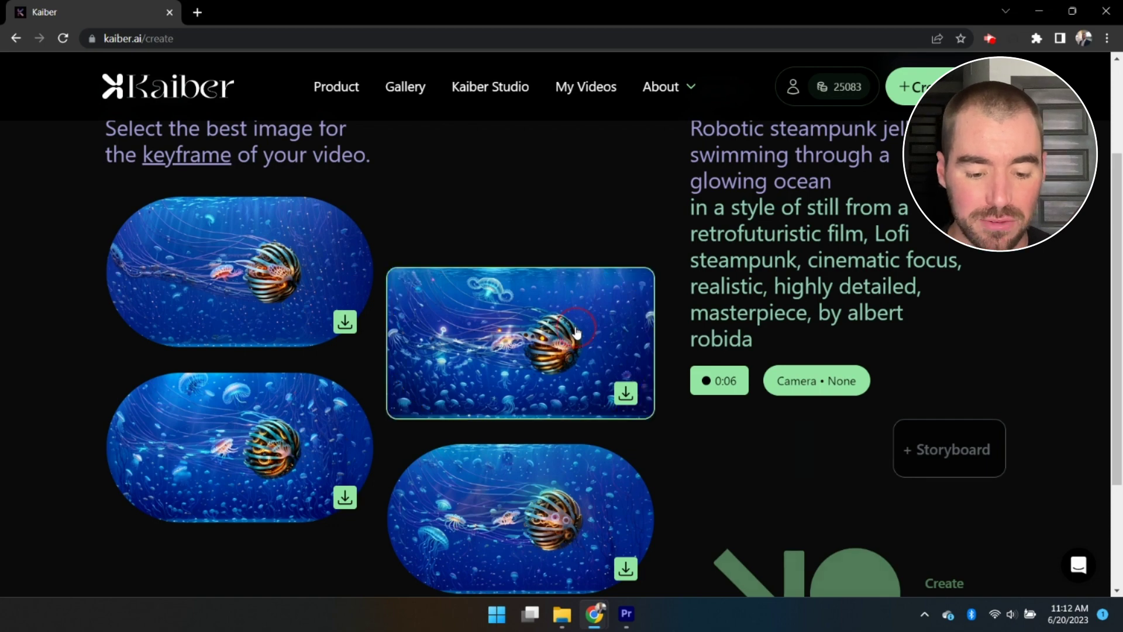
scroll(659, 521, down, 1)
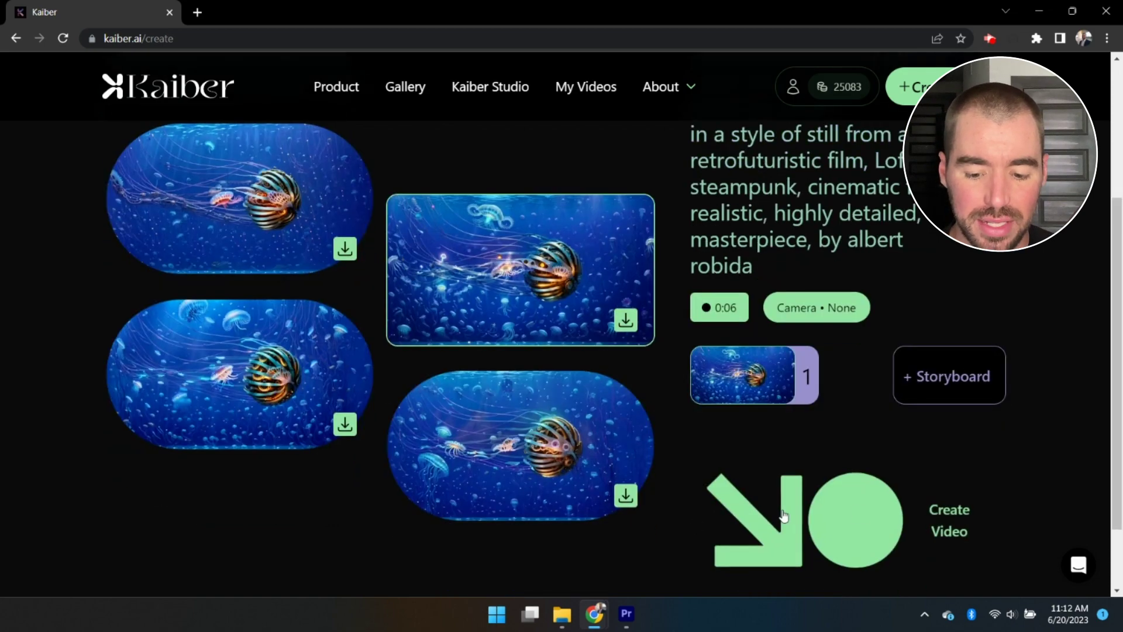
click(858, 513)
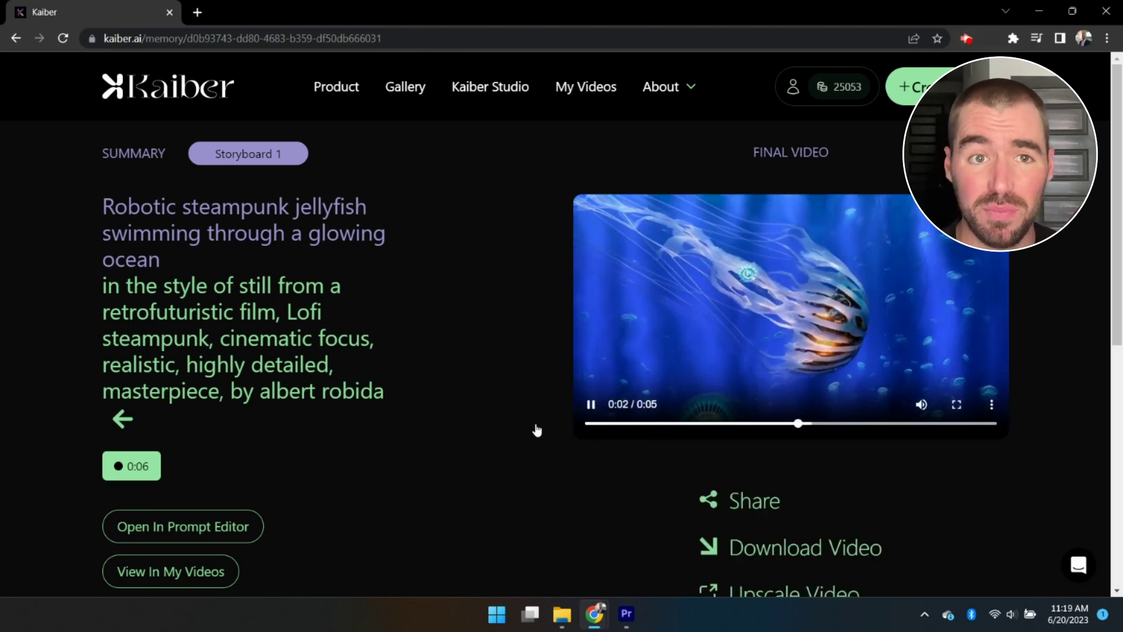
click(591, 424)
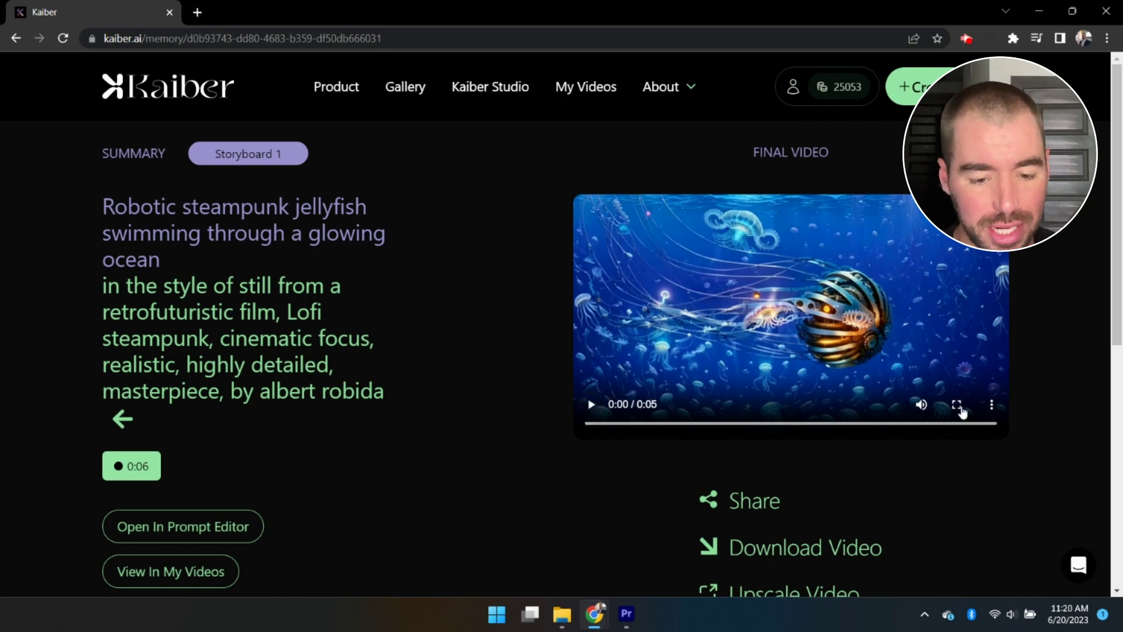
click(956, 405)
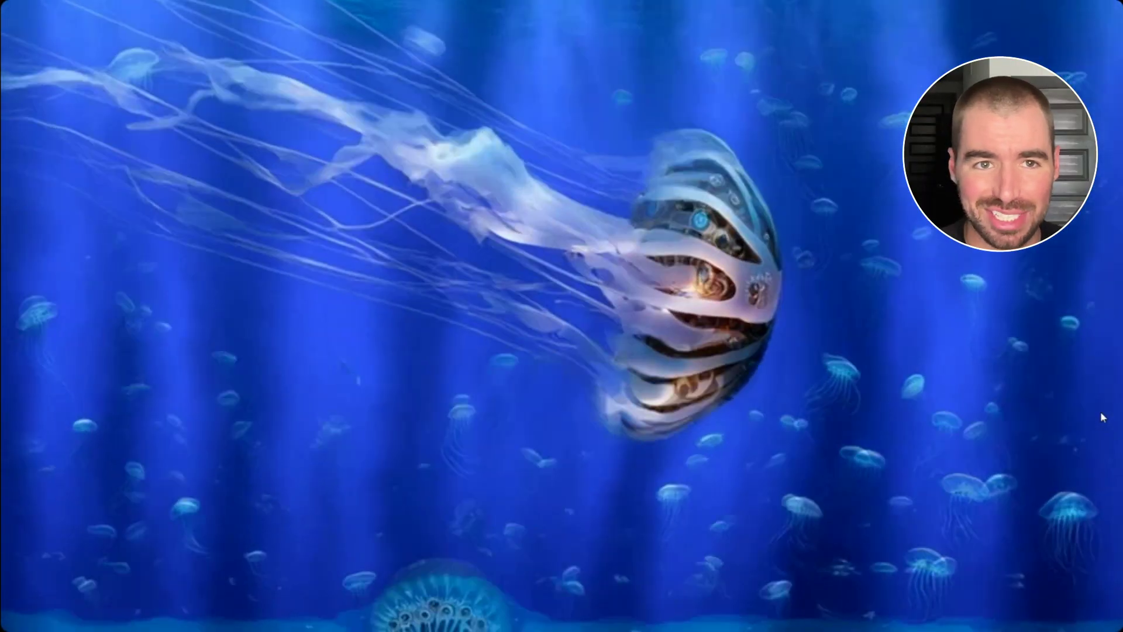
mouse_move(1098, 390)
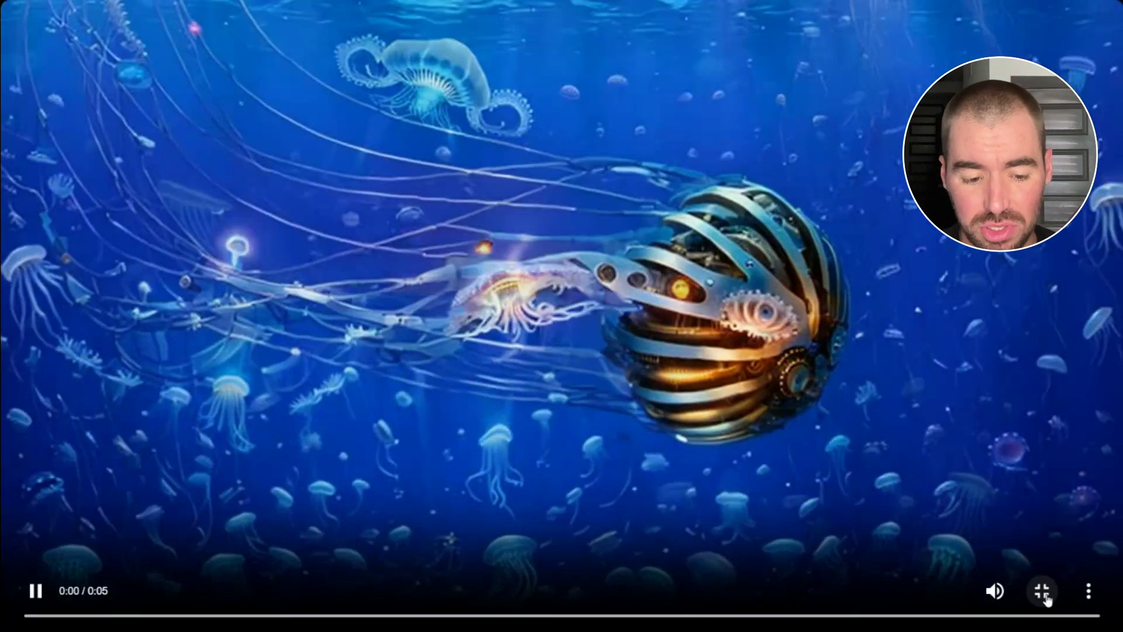
click(1043, 592)
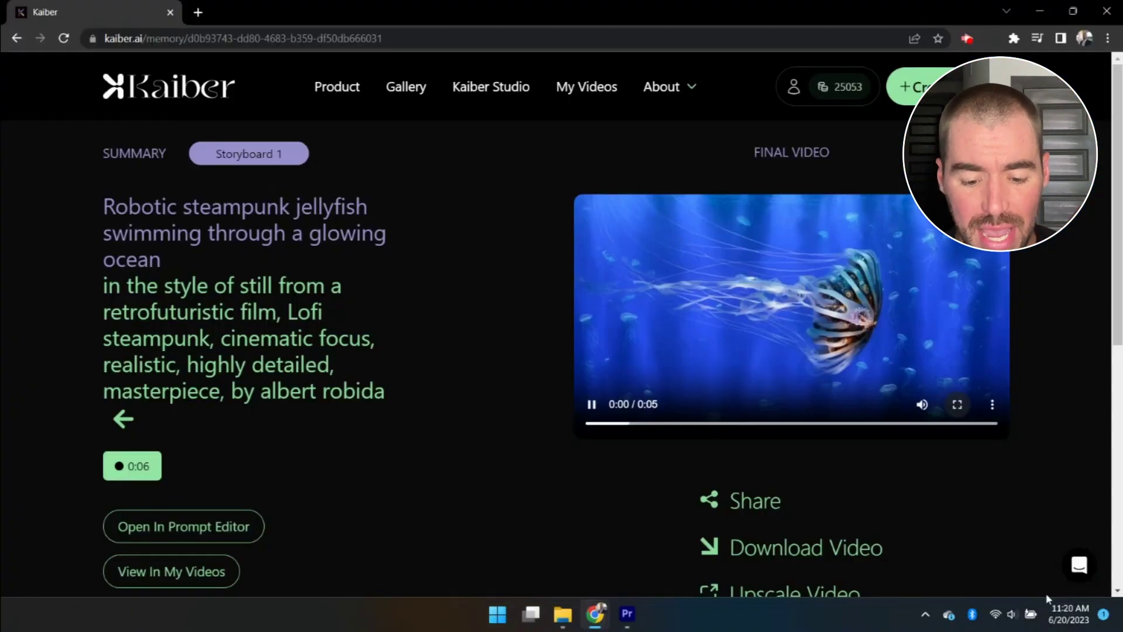
scroll(998, 505, down, 2)
click(792, 447)
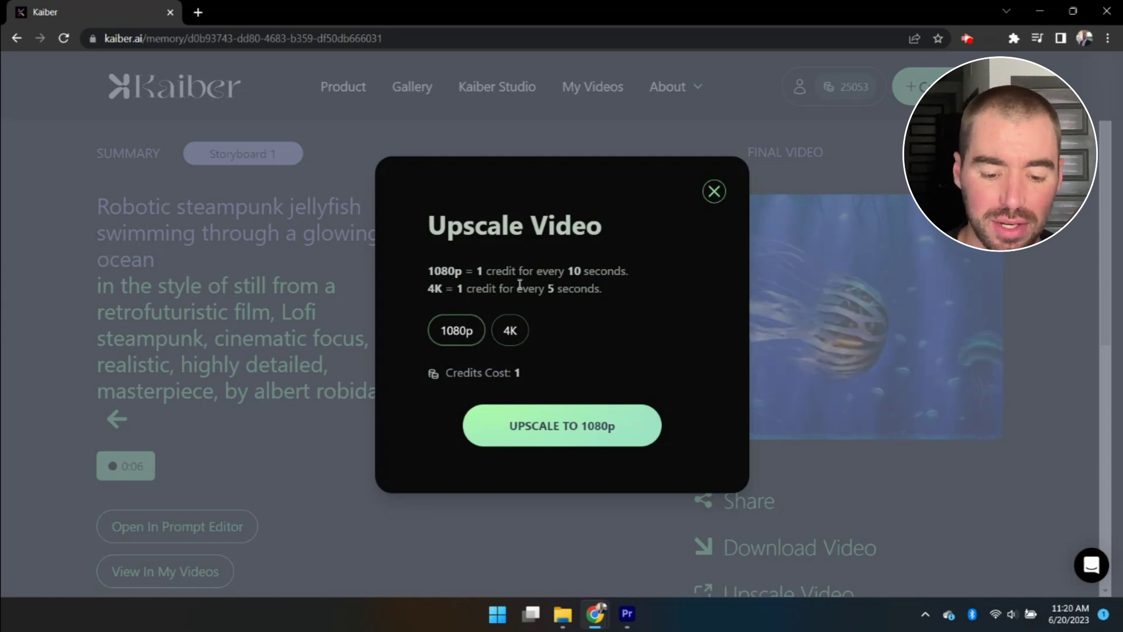
Close the Upscale options and download the steampunk jellyfish video as an MP4.
drag(427, 270, 606, 291)
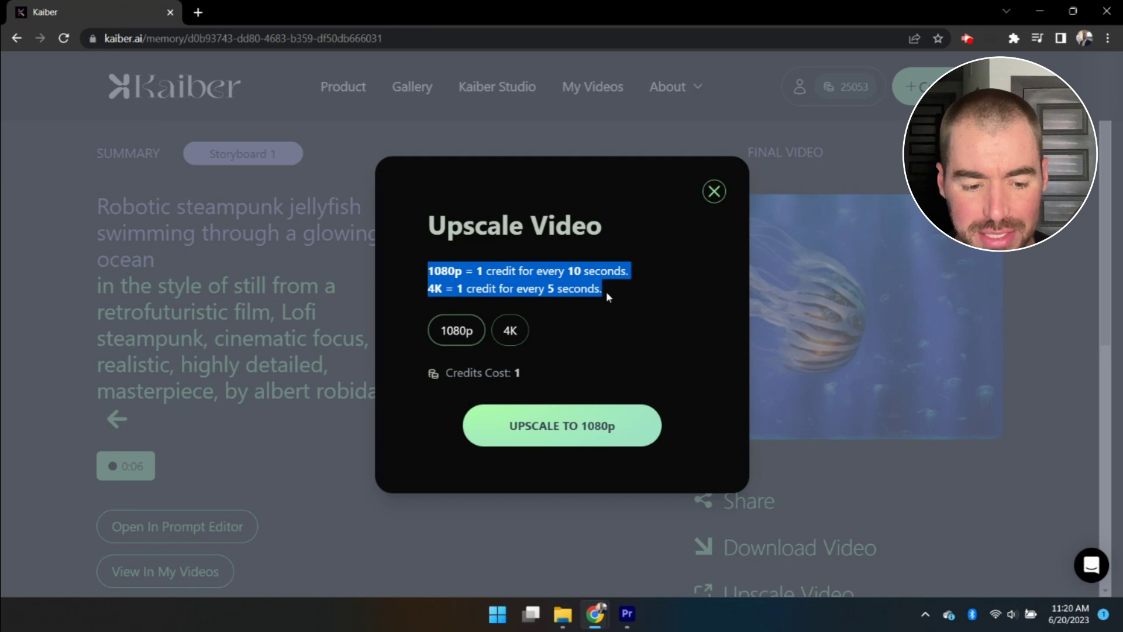
click(715, 191)
scroll(801, 468, down, 1)
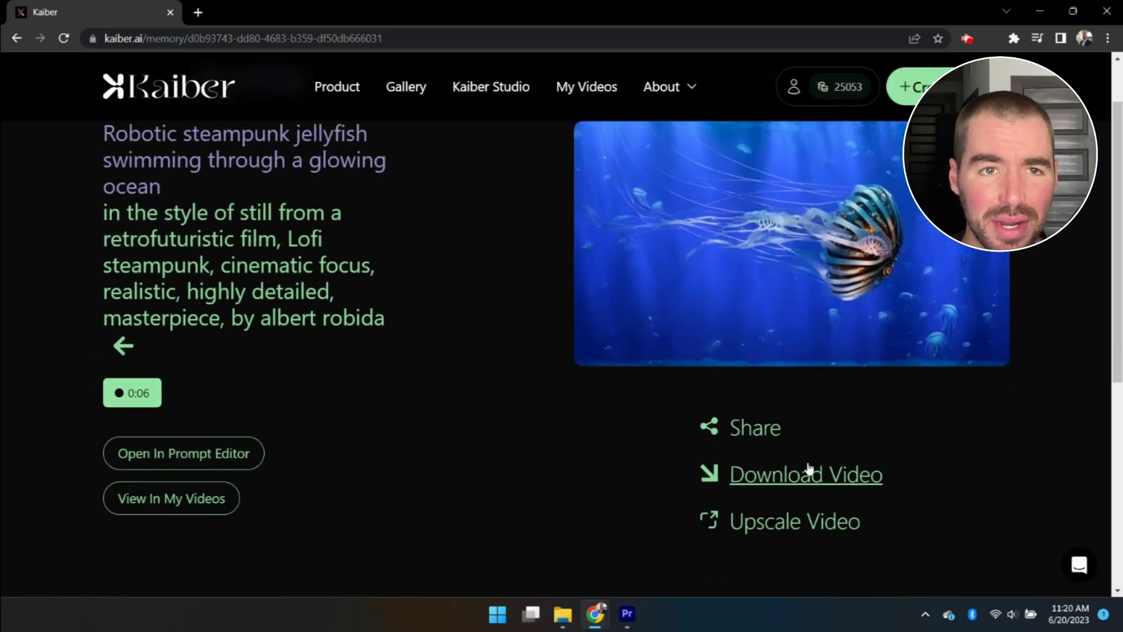
click(799, 479)
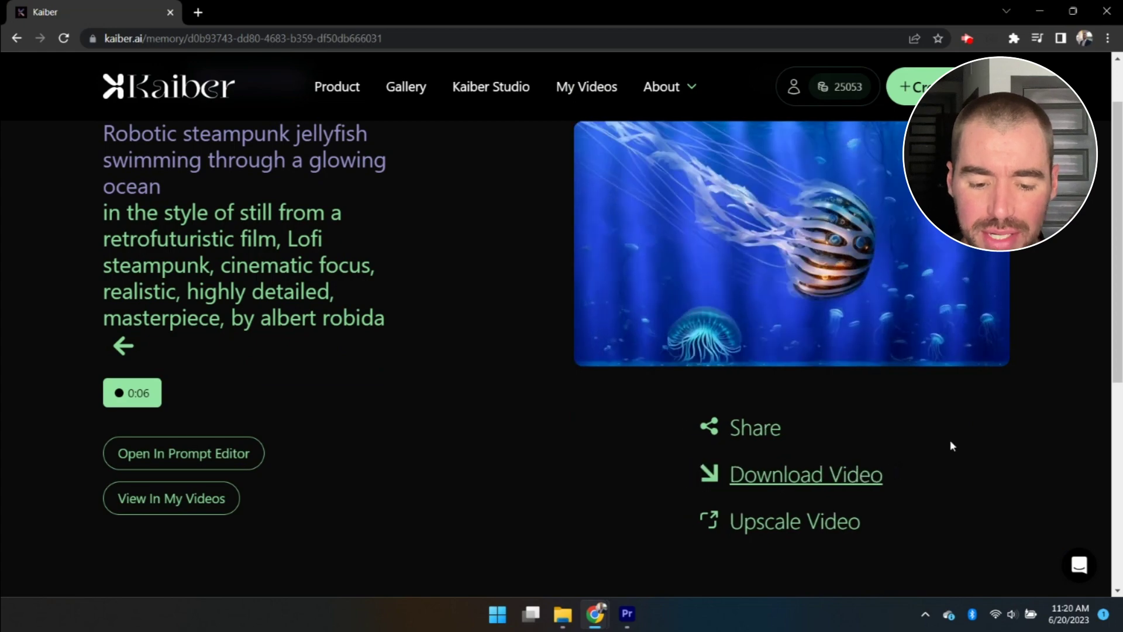
scroll(1024, 444, up, 1)
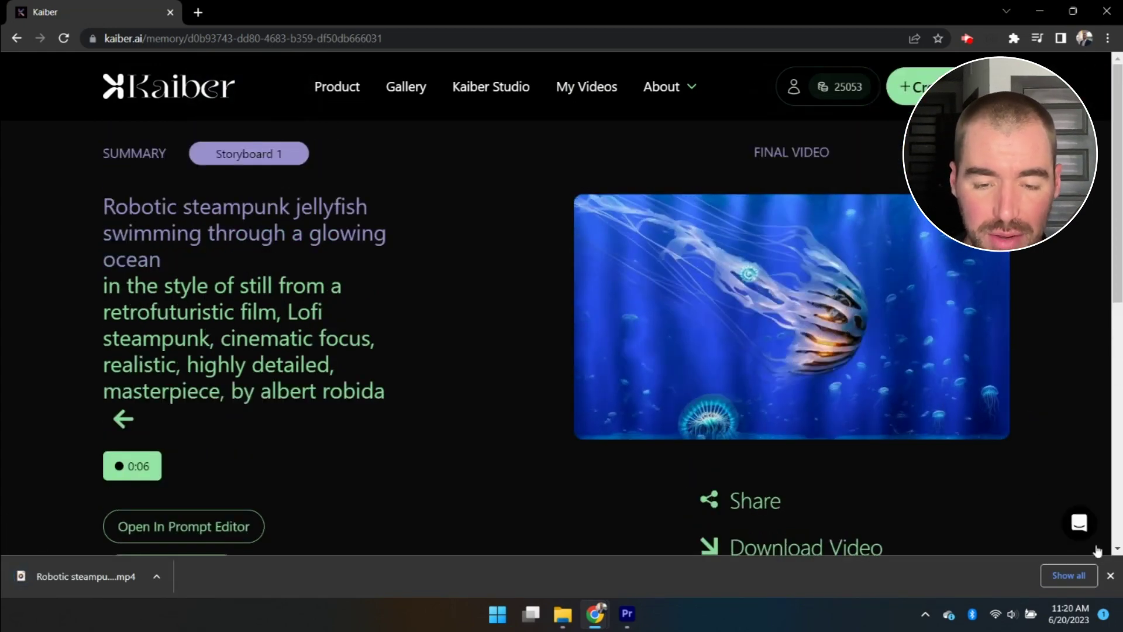
click(1108, 575)
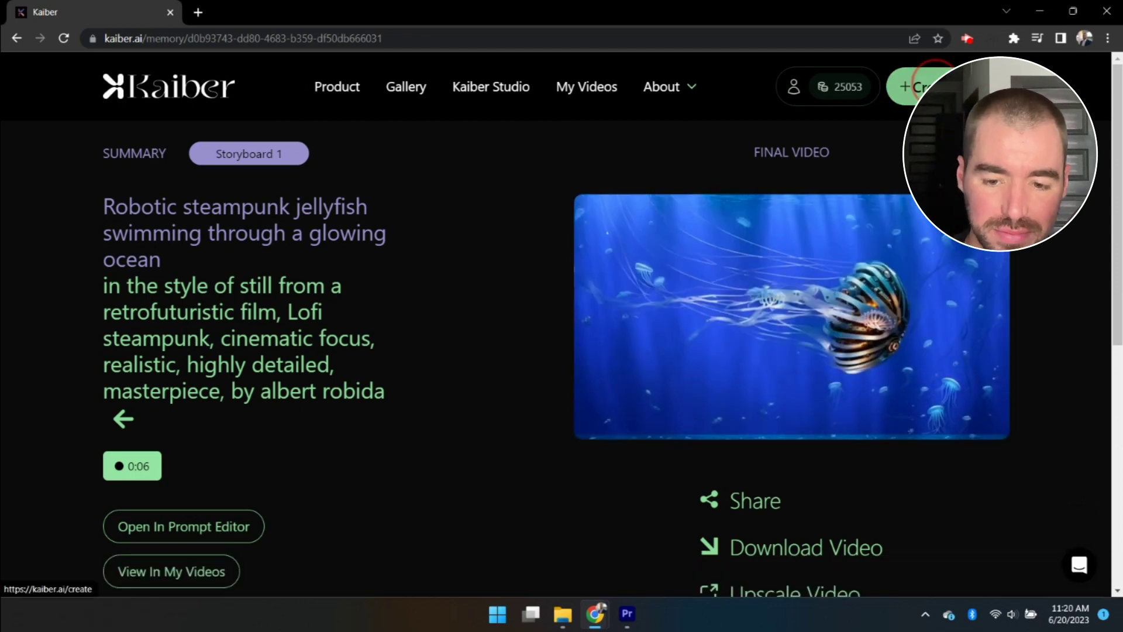
click(901, 87)
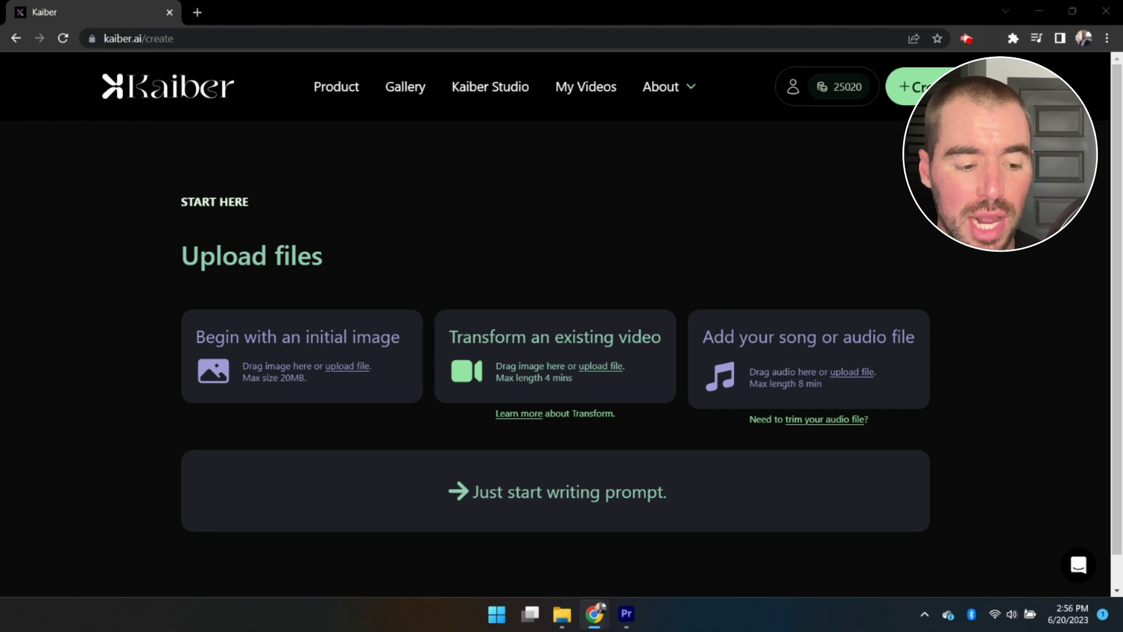
Drop the concert photo in as the initial image and continue to the prompt.
drag(1120, 337, 300, 362)
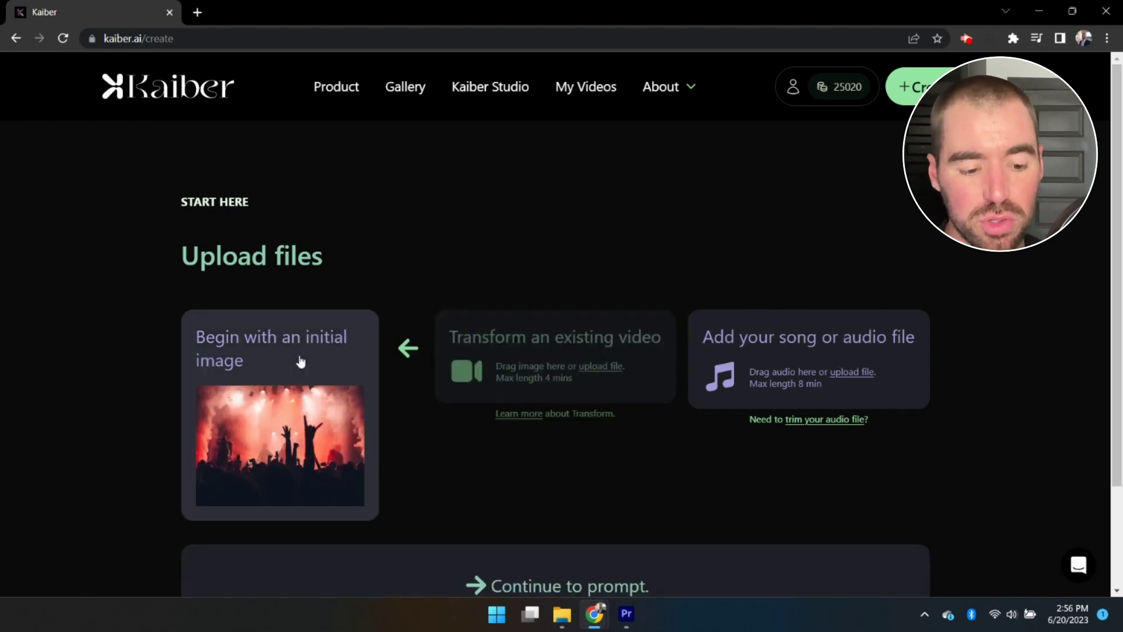
scroll(588, 475, down, 2)
click(602, 465)
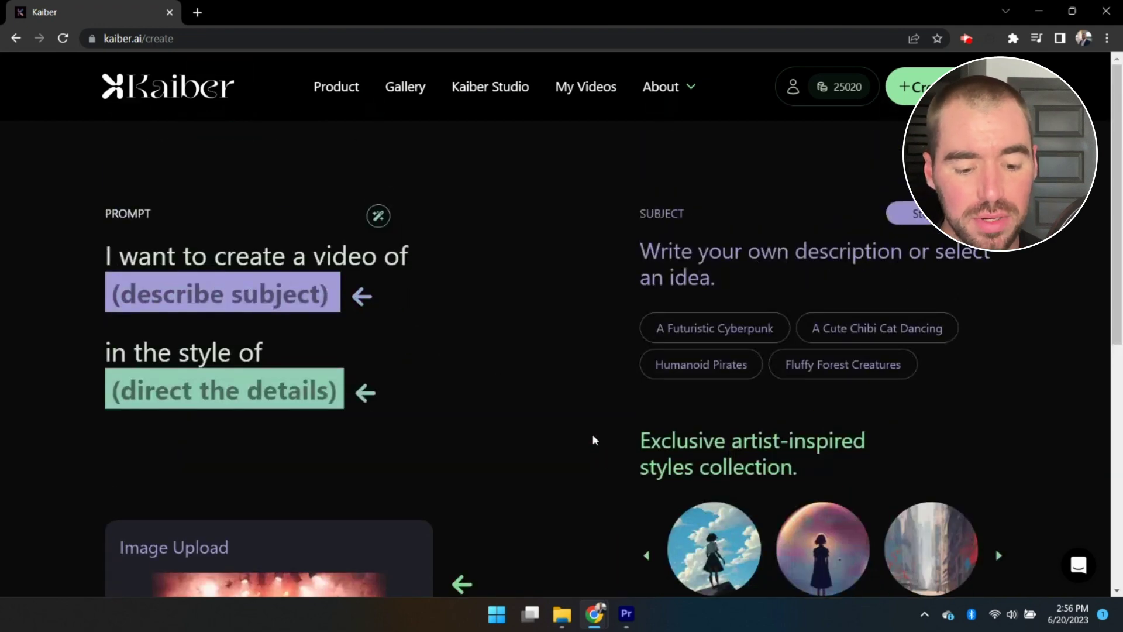
scroll(593, 440, down, 1)
Enter the subject 'A dancing crowd at a crazy concert' and apply the Watercolour style.
click(273, 221)
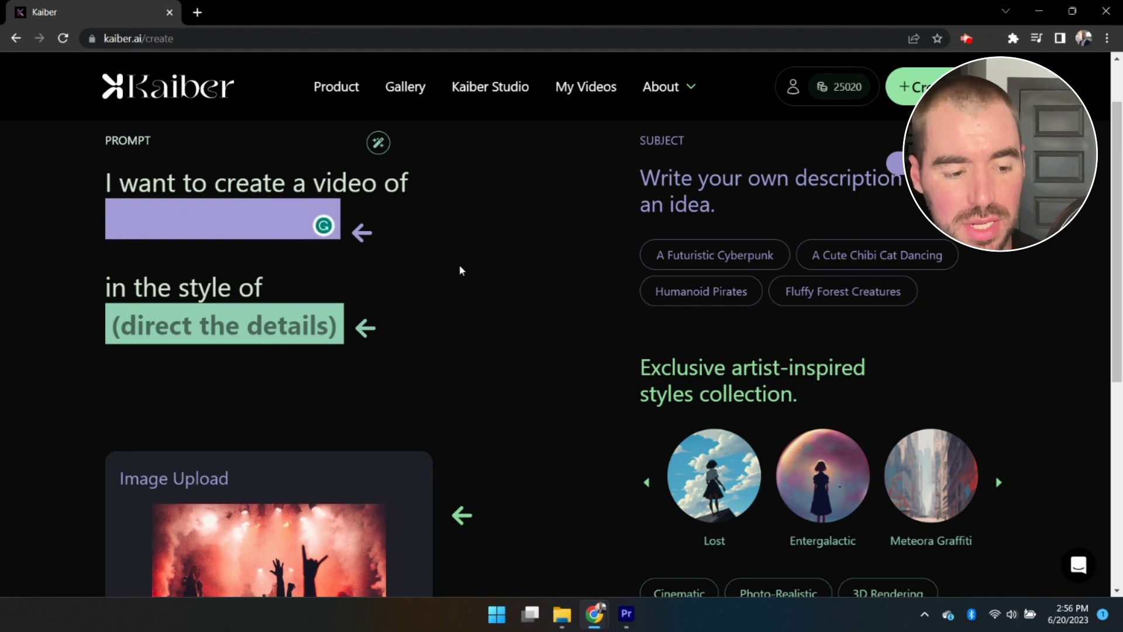
text(A)
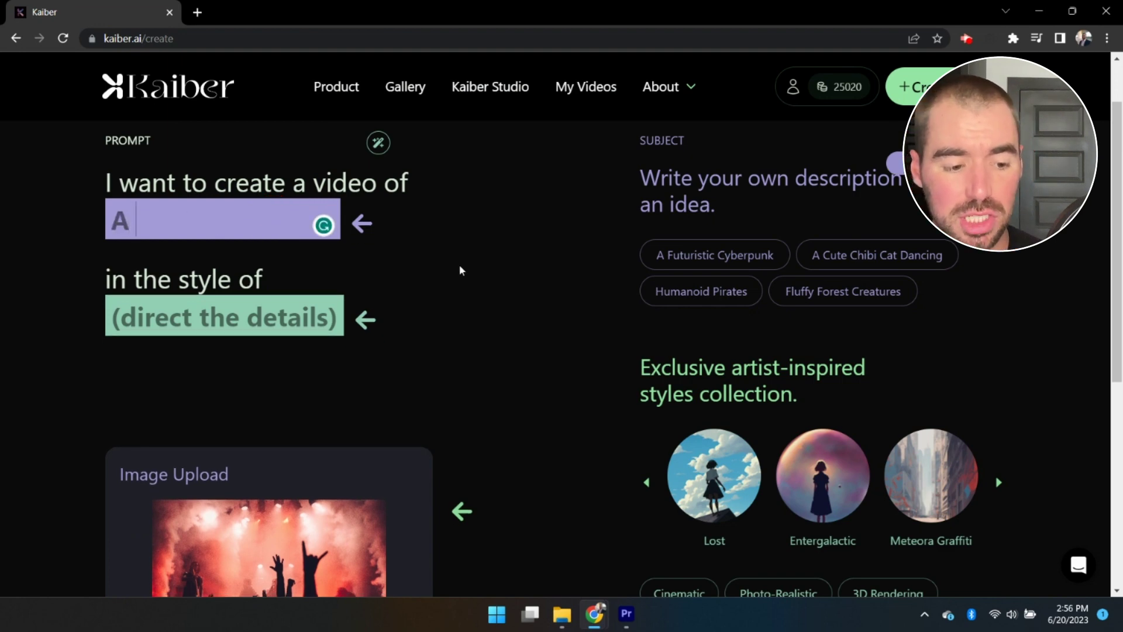
text( dancing crow)
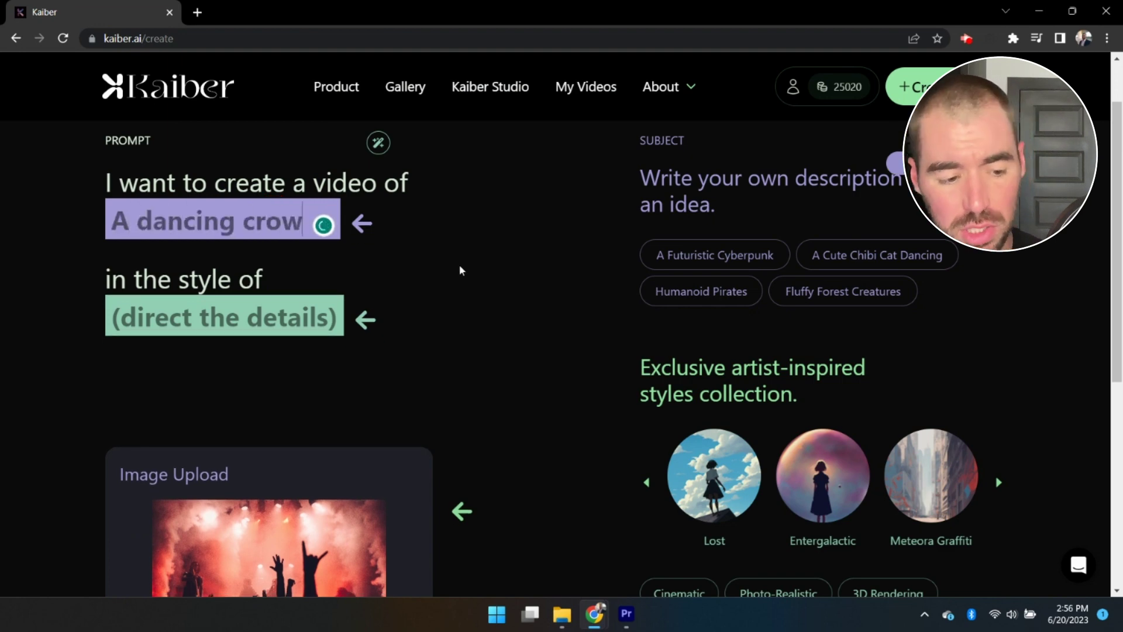
text(d at a)
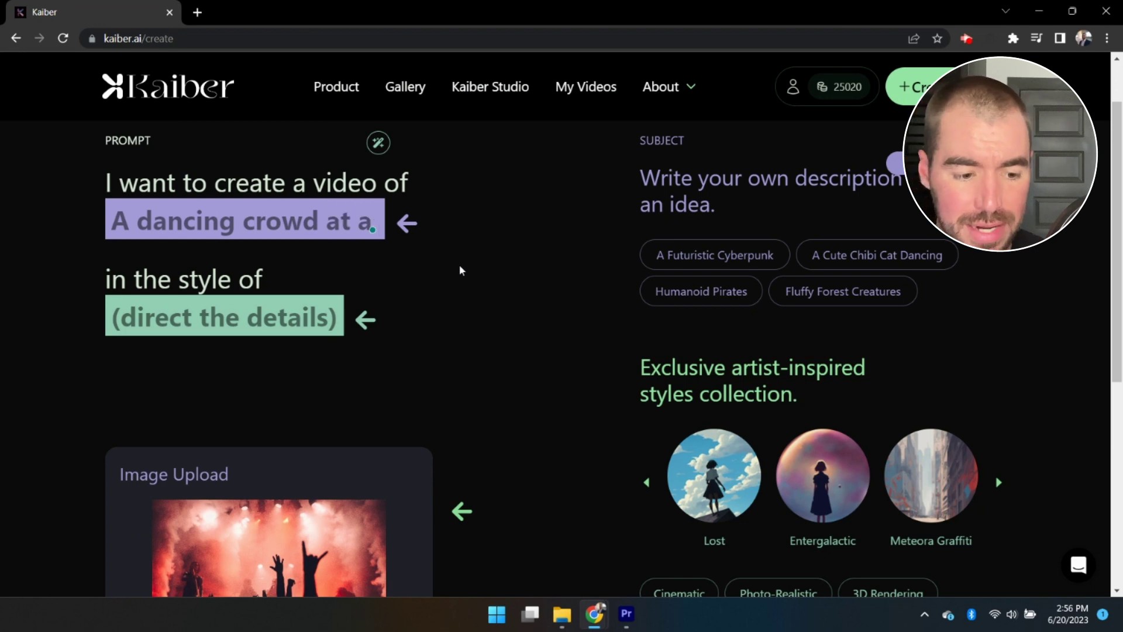
text( crax)
key(BackSpace)
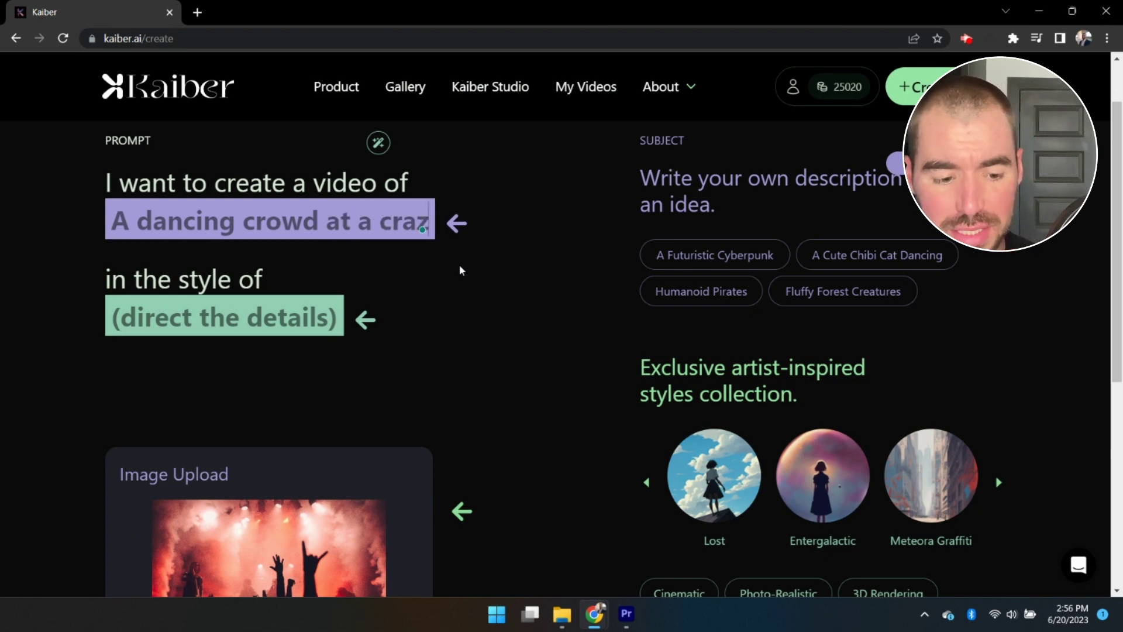
text(zy concert)
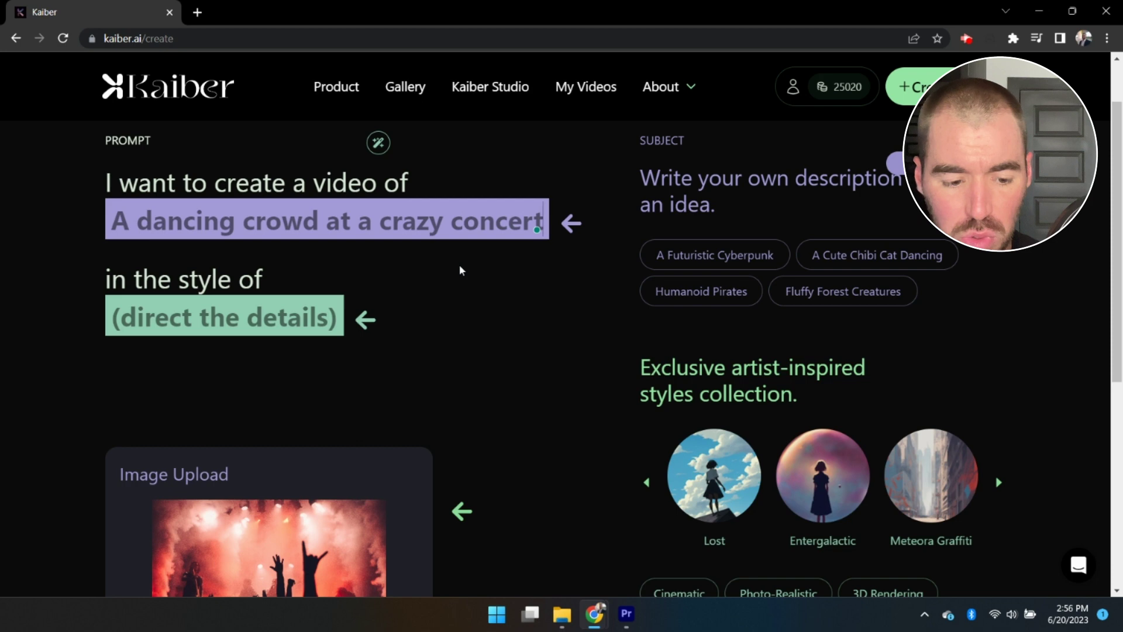
scroll(510, 275, down, 3)
scroll(516, 284, down, 1)
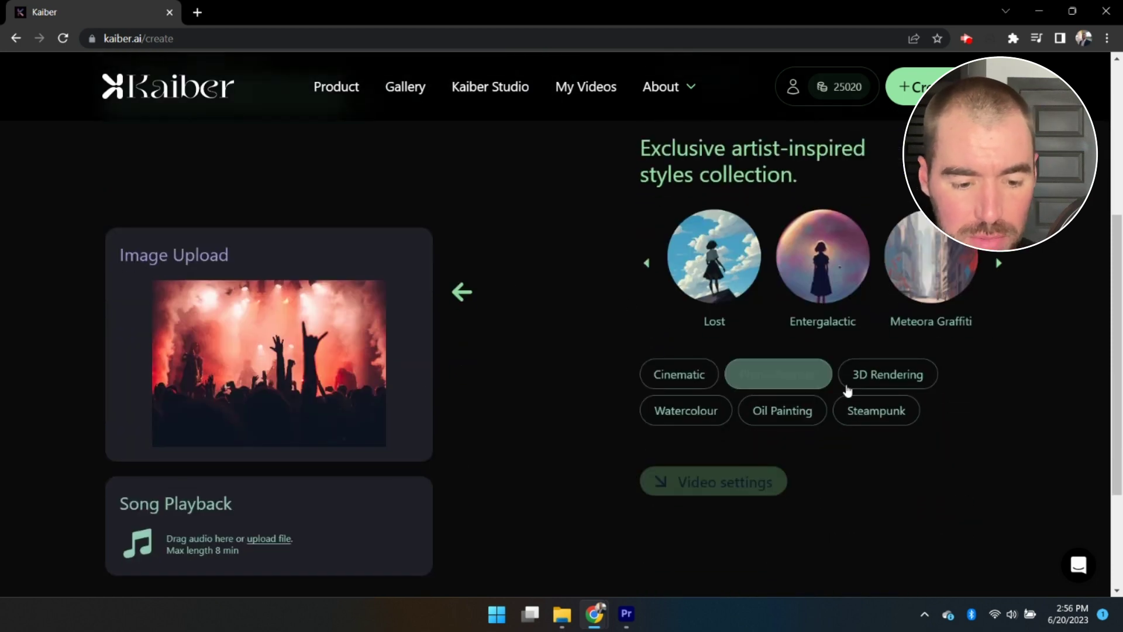
click(686, 411)
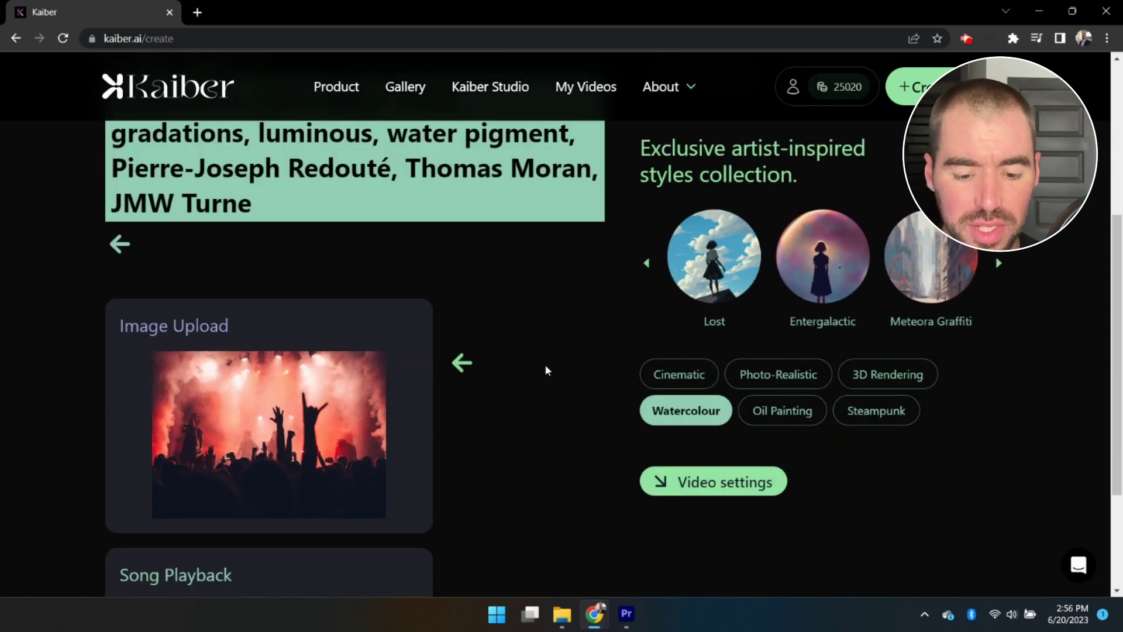
Drop the song file in as the video's audio track.
scroll(546, 364, up, 1)
scroll(544, 365, down, 4)
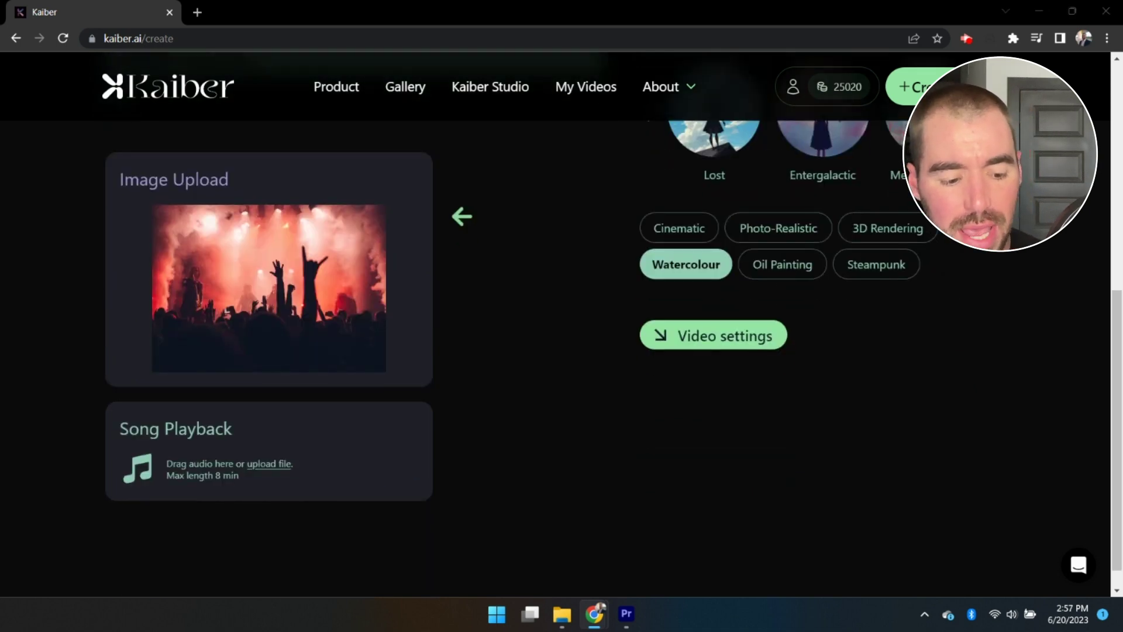
drag(1111, 481, 187, 448)
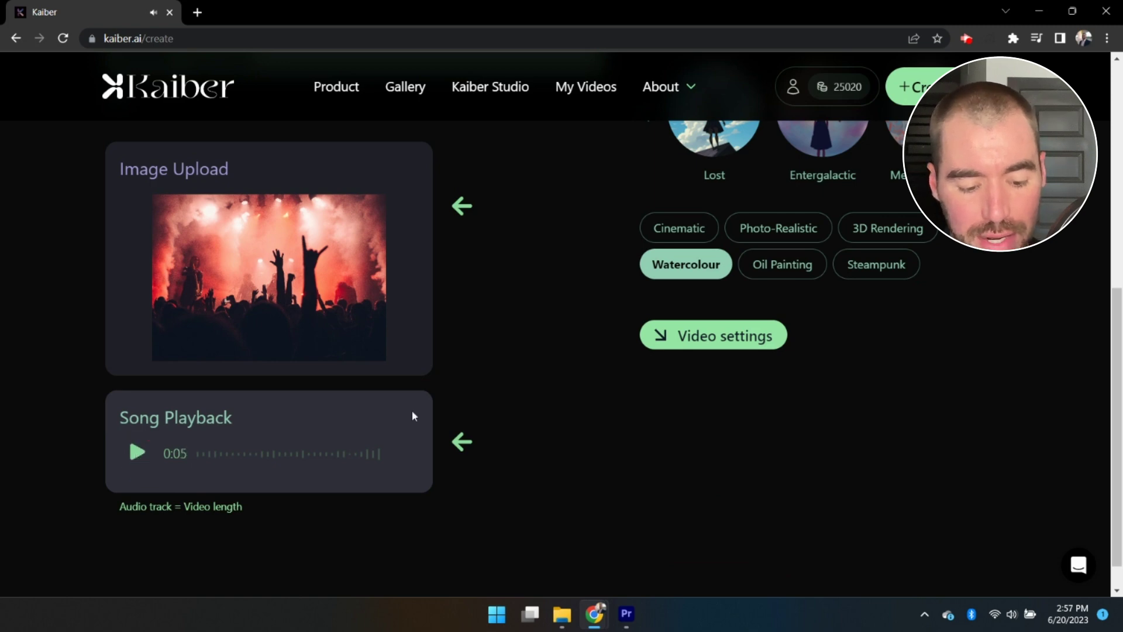
In the video settings, set the camera movement to Zoom In.
drag(255, 514, 200, 517)
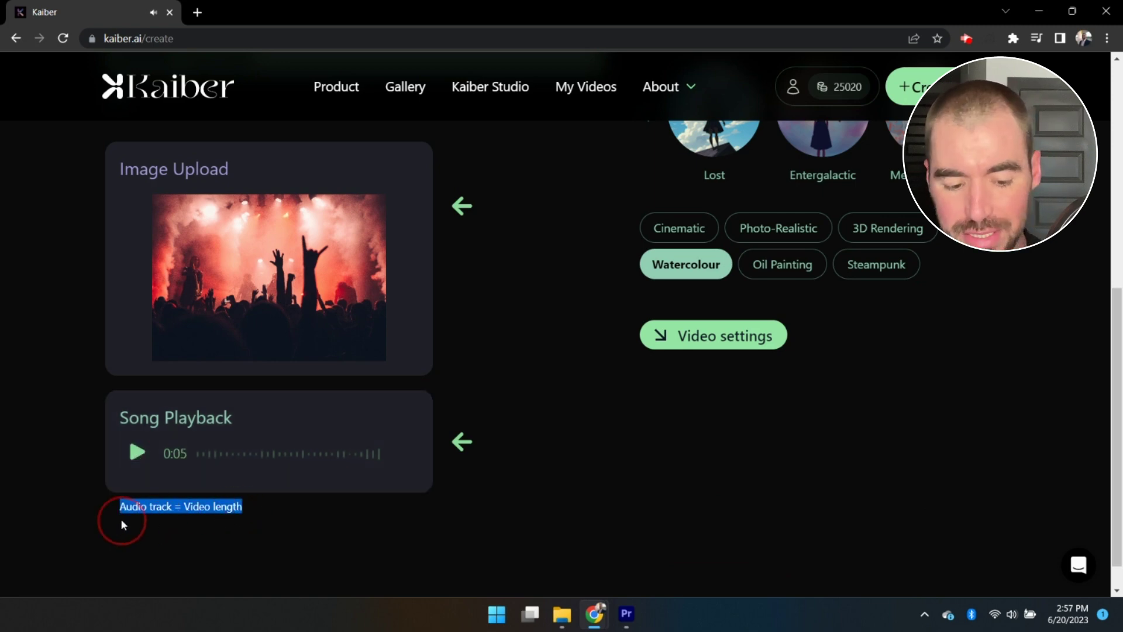
click(711, 343)
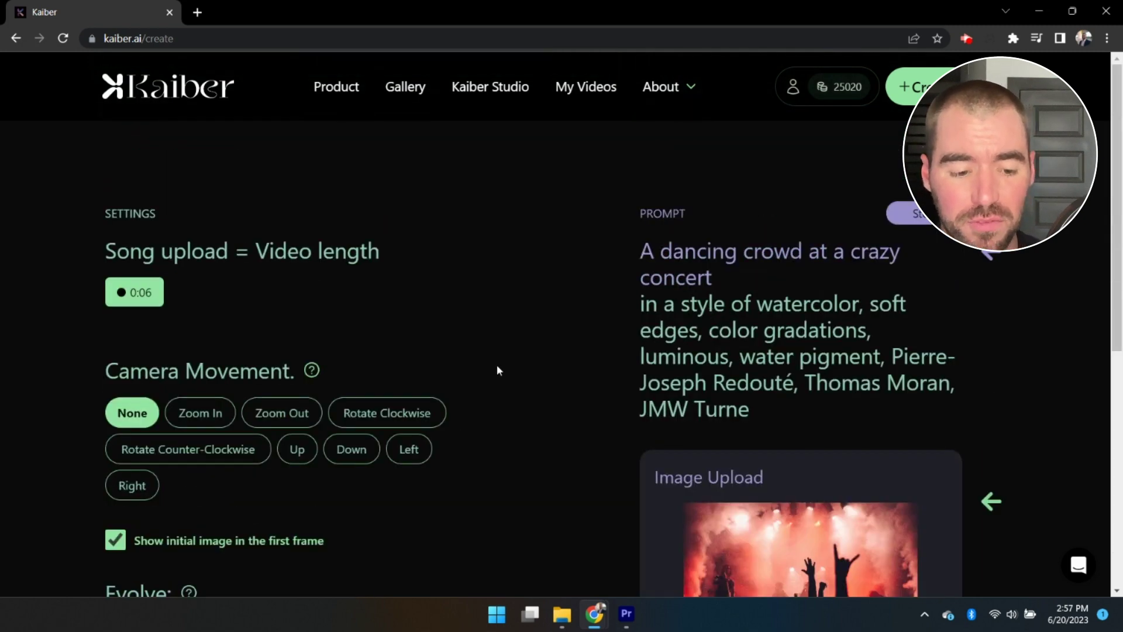
scroll(486, 366, down, 3)
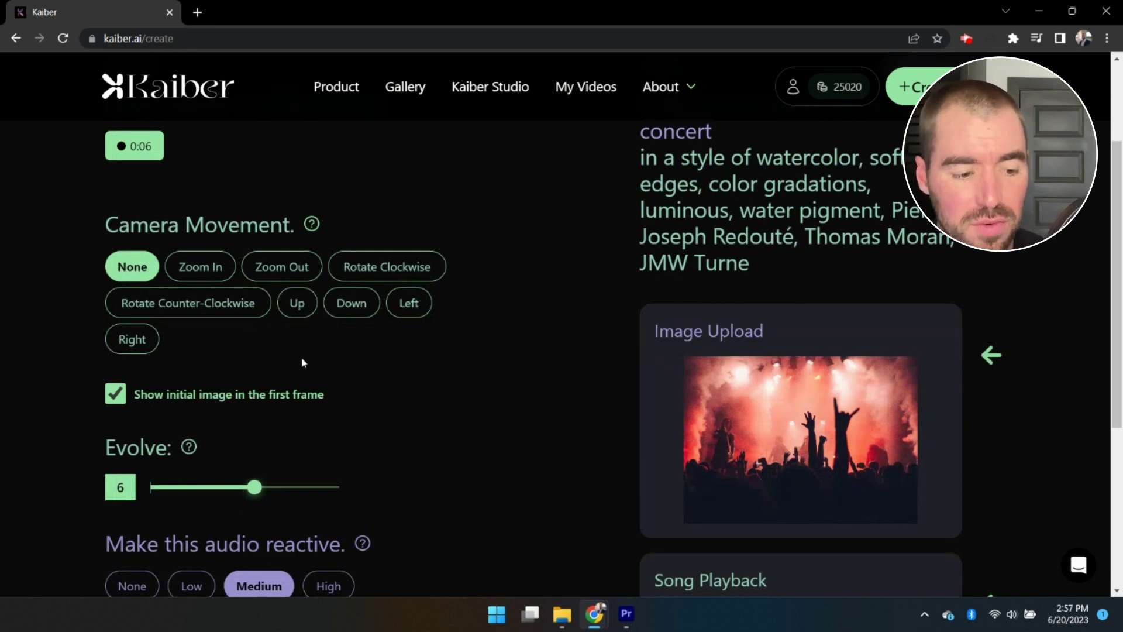
click(200, 266)
Raise Evolve from 6 to 8 and set audio reactivity to High.
scroll(409, 347, down, 2)
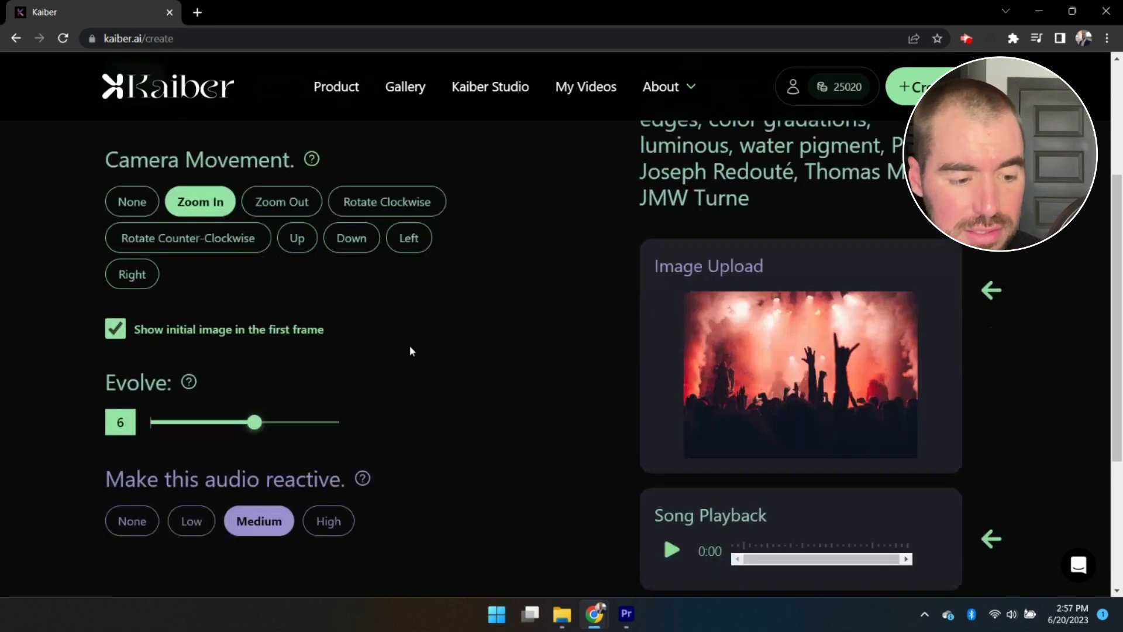
drag(256, 341, 291, 347)
click(328, 438)
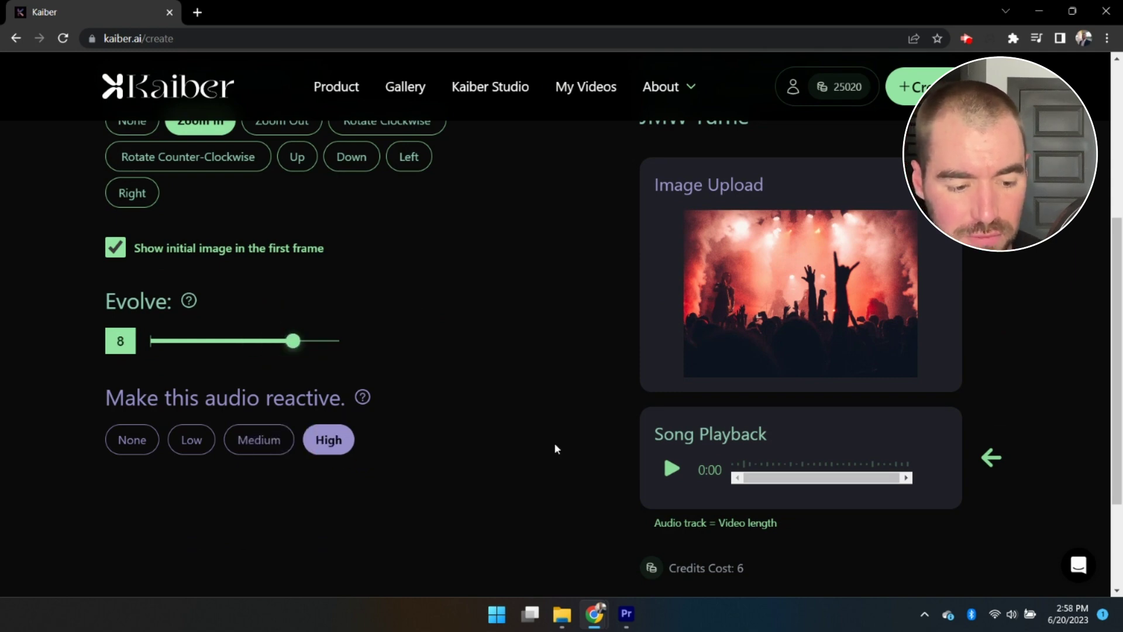
drag(106, 401, 346, 404)
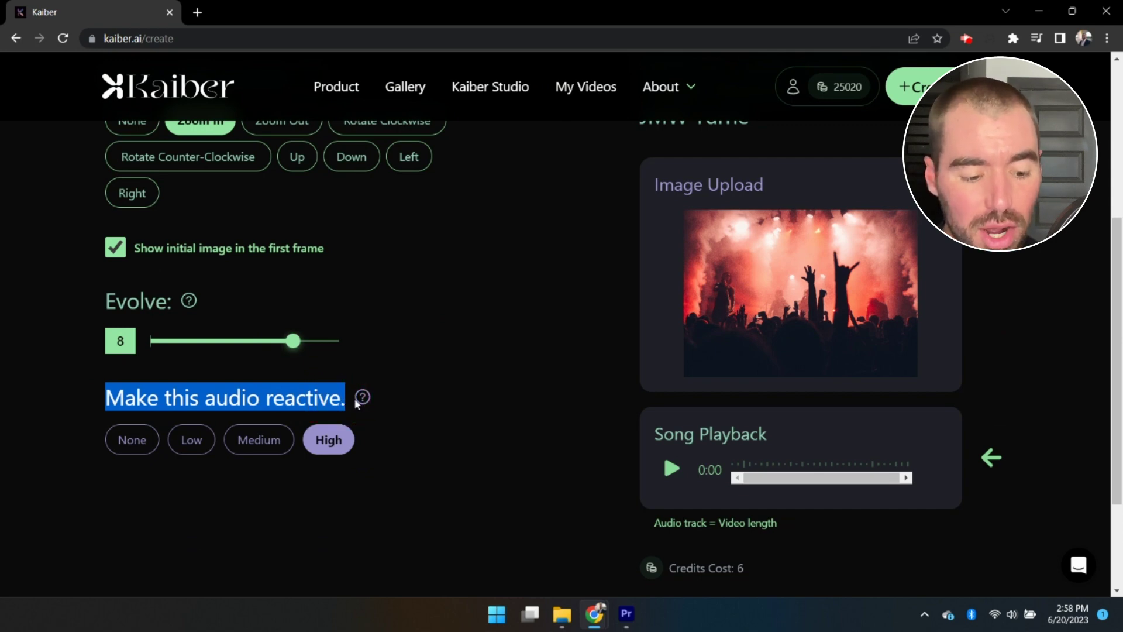
click(492, 469)
scroll(574, 469, down, 3)
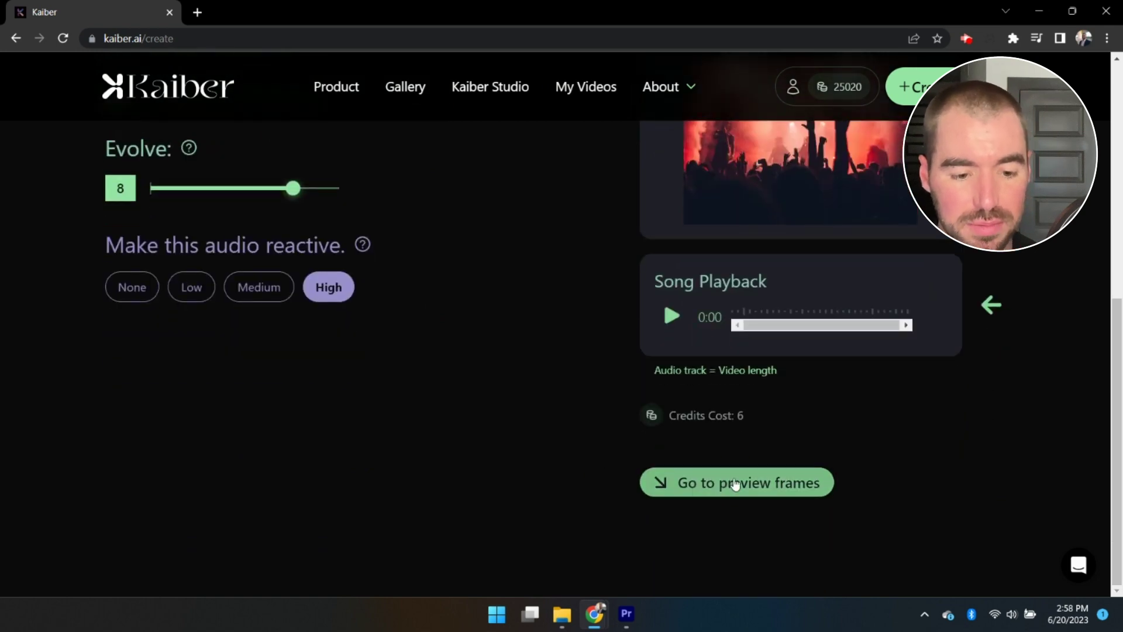
Generate preview frames, pick the bottom-left one as keyframe, and render the 6-second concert video.
click(735, 483)
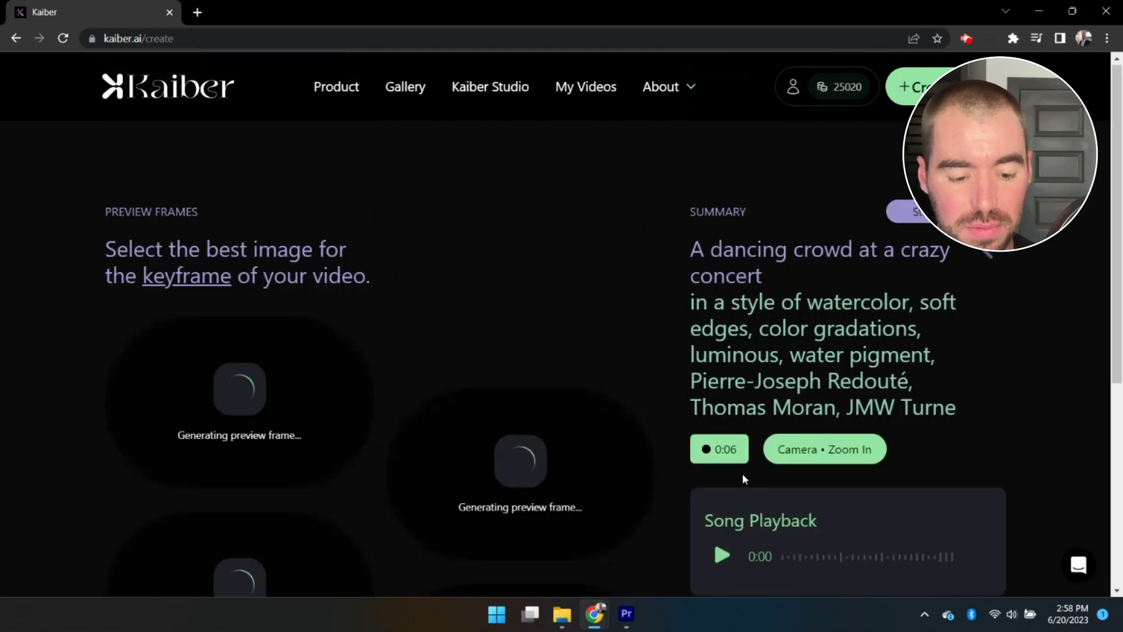
scroll(683, 440, down, 3)
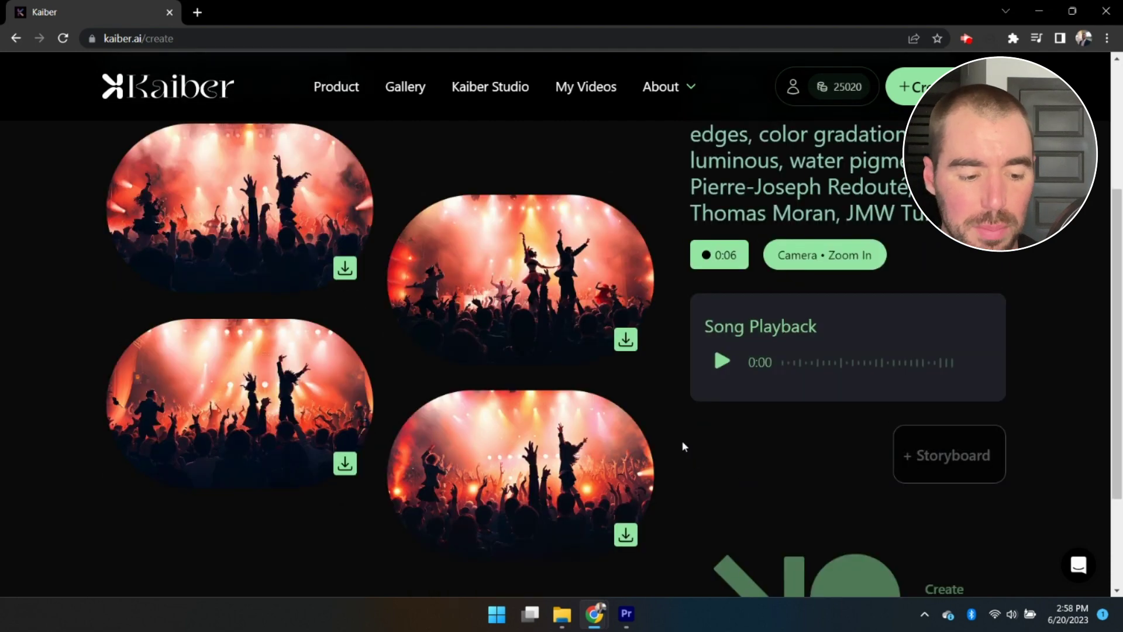
click(267, 376)
scroll(936, 456, down, 2)
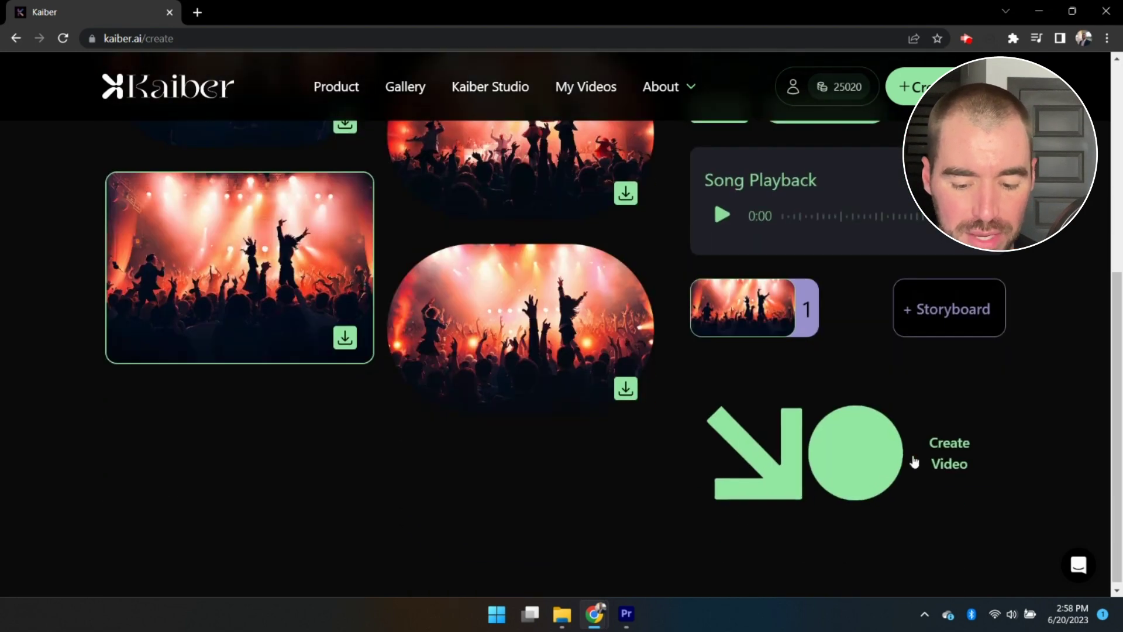
click(855, 460)
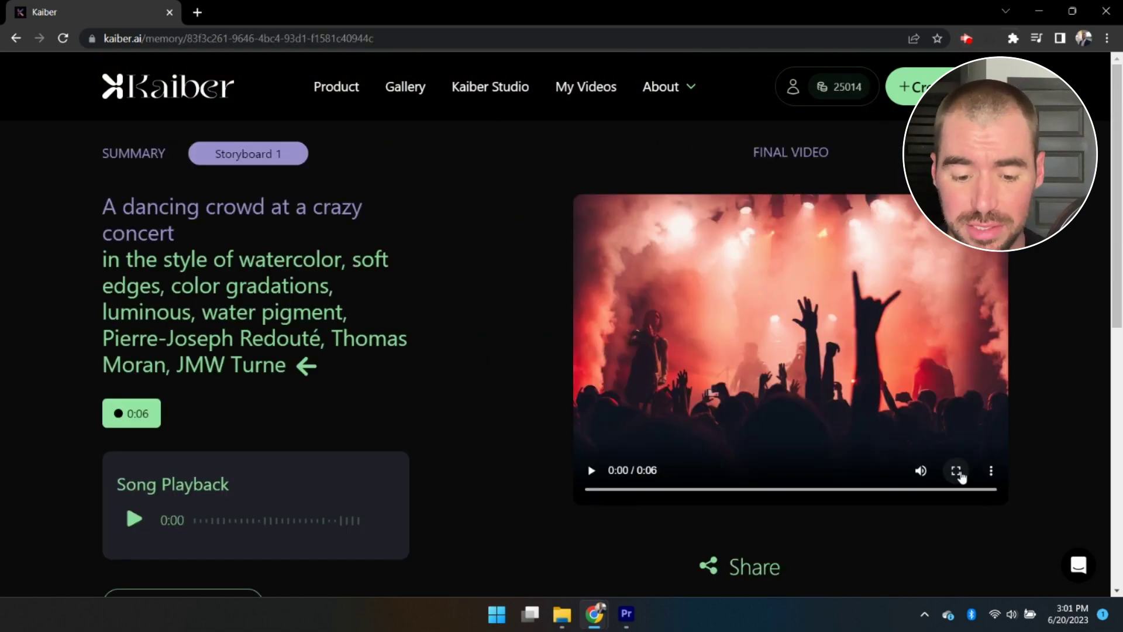
click(957, 472)
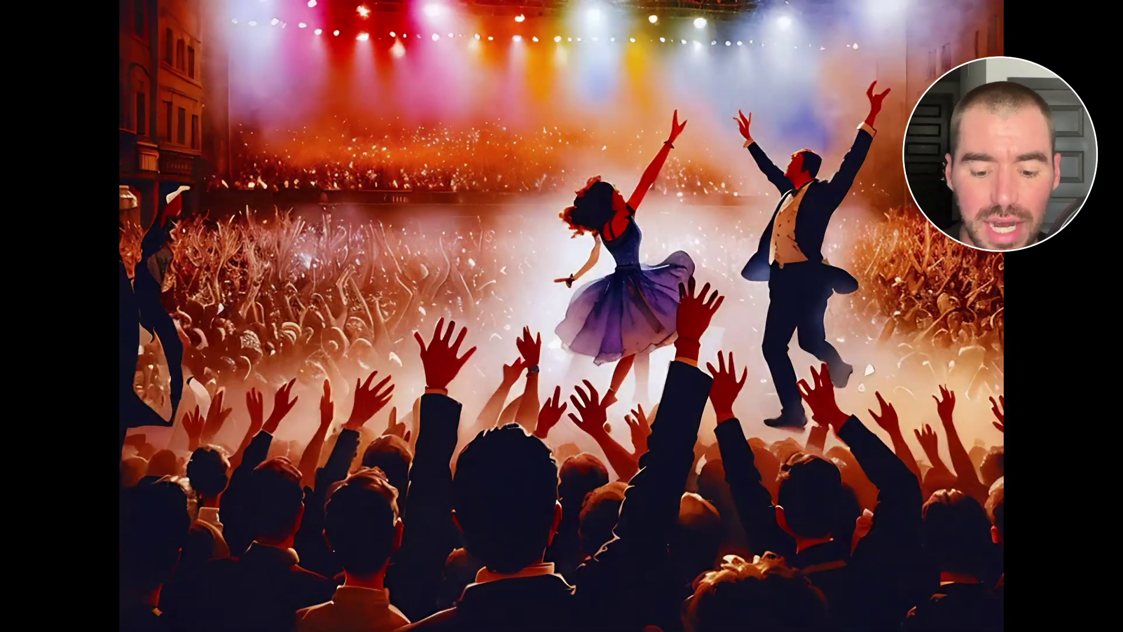
key(Escape)
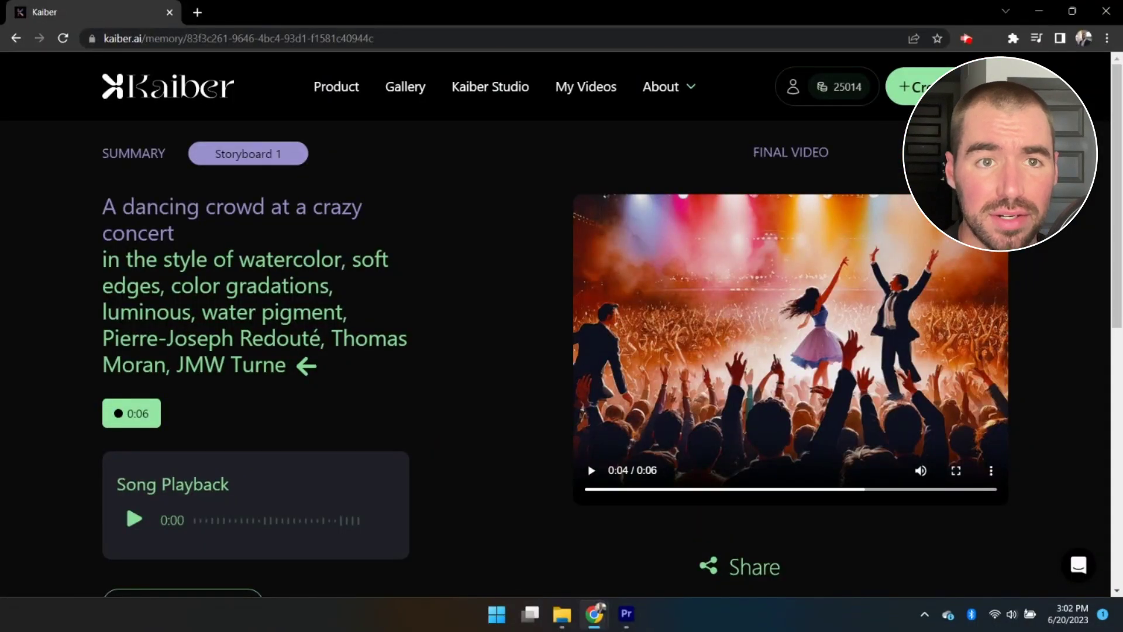